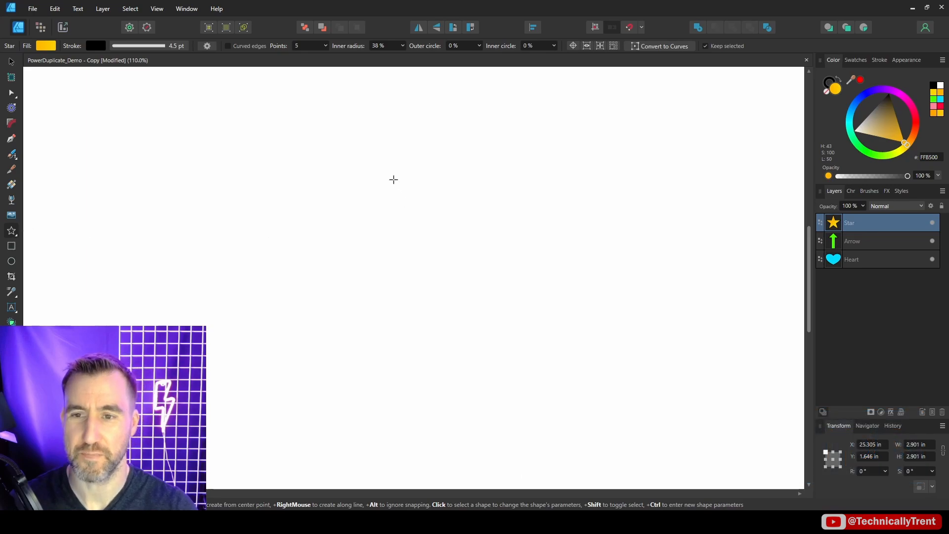
- Draw a row of four stars in one go, each about 1.73 by 1.72 in
{"action": "mouse_move", "coordinate": [356, 167]}
{"action": "left_mouse_down"}
{"action": "mouse_move", "coordinate": [415, 214]}
{"action": "mouse_move", "coordinate": [451, 262]}
{"action": "left_mouse_up"}
{"action": "key", "text": "Right"}
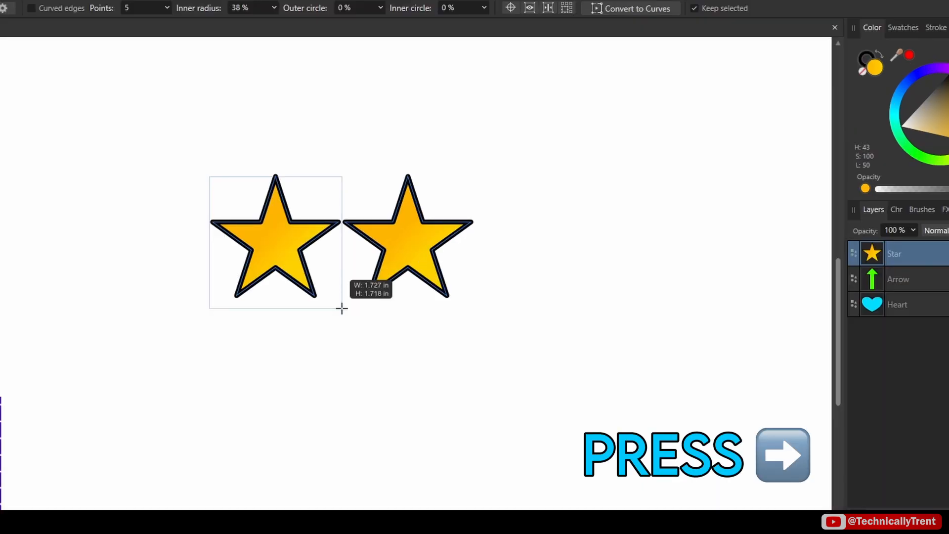
{"action": "key", "text": "Right"}
{"action": "left_click_drag", "start_coordinate": [341, 308], "coordinate": [341, 308]}
{"action": "key", "text": "Right"}
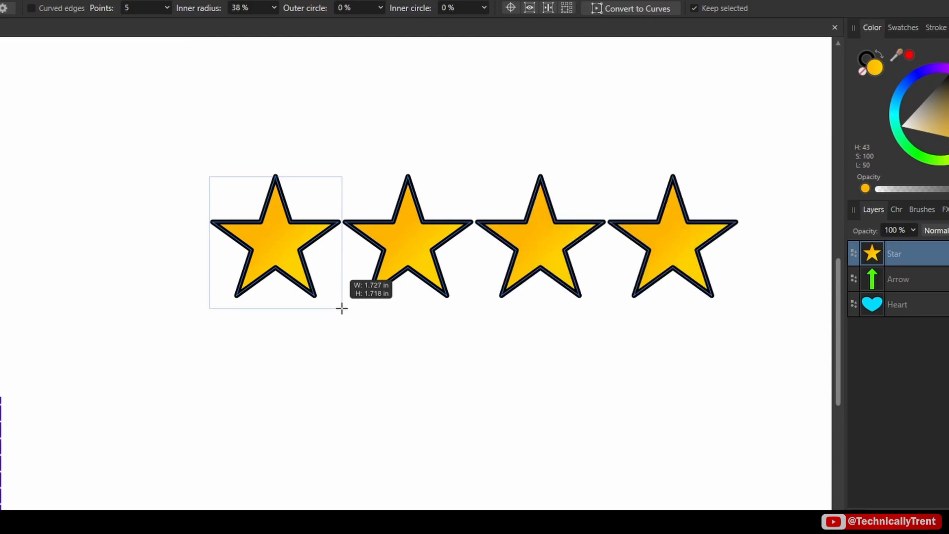
- Extend the row of stars being drawn into a grid of three rows and four columns
{"action": "key", "text": "Down"}
{"action": "left_click_drag", "start_coordinate": [341, 308], "coordinate": [341, 309]}
{"action": "key", "text": "Down"}
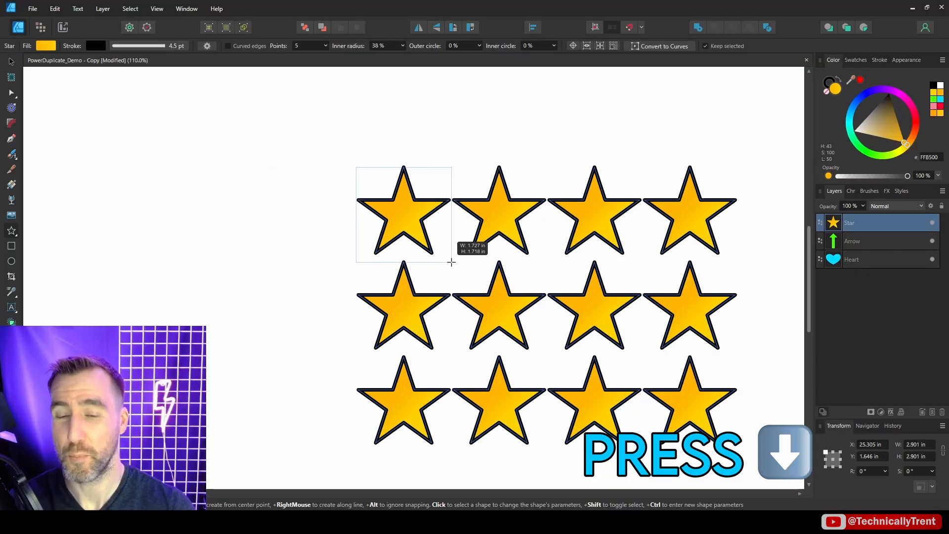
- Reduce the grid of stars being drawn to two columns and two rows and place it
{"action": "left_click_drag", "start_coordinate": [451, 262], "coordinate": [452, 262]}
{"action": "key", "text": "Left"}
{"action": "key", "text": "Left"}
{"action": "key", "text": "Up"}
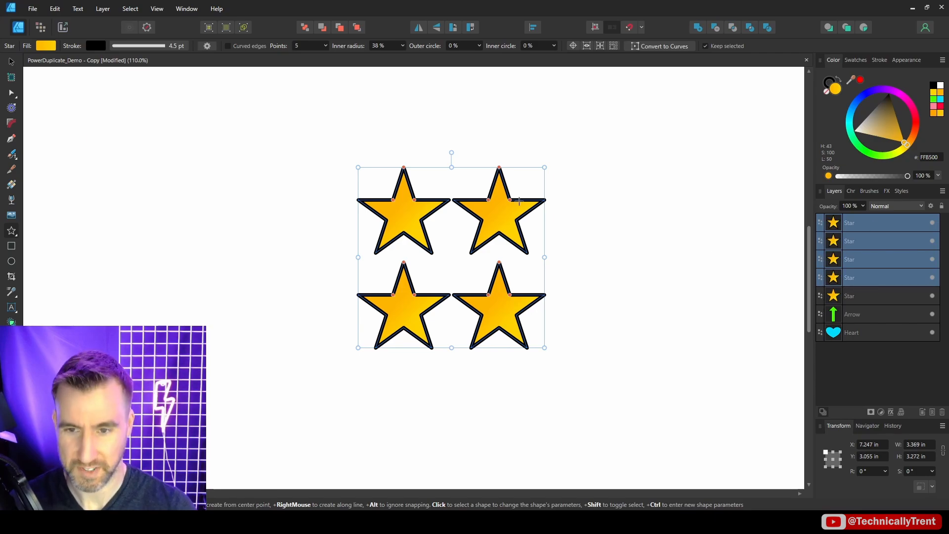
- Select the four stars of the two-by-two grid and delete them
{"action": "key", "text": "v"}
{"action": "key", "text": "ctrl+d"}
{"action": "left_click_drag", "start_coordinate": [301, 131], "coordinate": [576, 369]}
{"action": "key", "text": "Delete"}
- Start drawing a three-by-three grid of stars, each about 1.59 by 1.68 in
{"action": "left_click_drag", "start_coordinate": [349, 141], "coordinate": [437, 233]}
{"action": "key", "text": "Right"}
{"action": "key", "text": "Right"}
{"action": "key", "text": "Up"}
{"action": "key", "text": "Up"}
- Increase the horizontal spacing between the star columns while the grid is being drawn
{"action": "key", "text": "ctrl+Right"}
{"action": "key", "text": "ctrl+Right"}
{"action": "key", "text": "ctrl+Right"}
{"action": "key", "text": "ctrl+Right"}
{"action": "key", "text": "ctrl+Right"}
{"action": "key", "text": "ctrl+Right"}
{"action": "key", "text": "ctrl+Right"}
{"action": "key", "text": "ctrl+Right"}
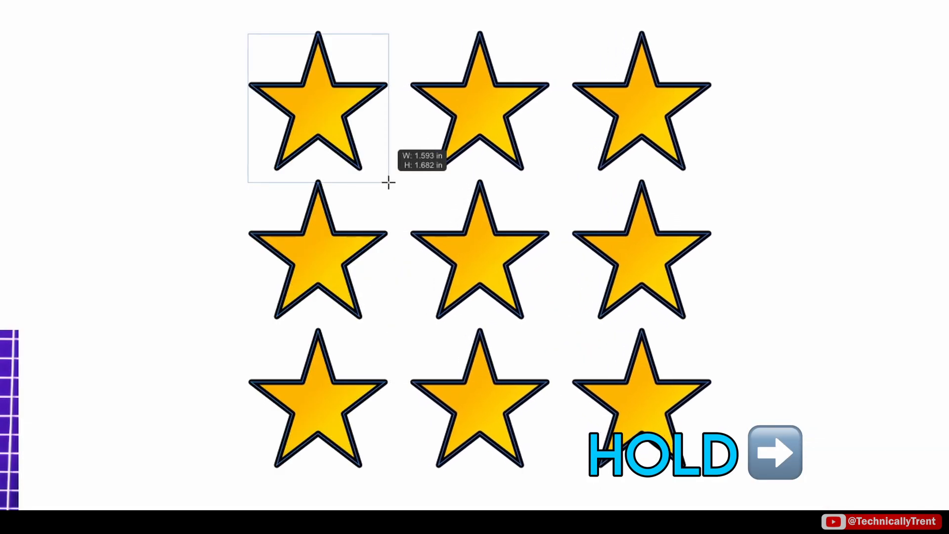
{"action": "key", "text": "ctrl+Right"}
{"action": "key", "text": "ctrl+Right"}
{"action": "key", "text": "ctrl+Right"}
{"action": "key", "text": "ctrl+Right"}
{"action": "key", "text": "ctrl+Right"}
{"action": "key", "text": "ctrl+Right"}
- Make the stars being drawn narrower and reduce the horizontal spacing between their columns
{"action": "mouse_move", "coordinate": [389, 183]}
{"action": "left_mouse_down"}
{"action": "mouse_move", "coordinate": [398, 155]}
{"action": "mouse_move", "coordinate": [372, 191]}
{"action": "left_mouse_up"}
{"action": "key", "text": "ctrl+Left"}
{"action": "key", "text": "ctrl+Left"}
{"action": "key", "text": "ctrl+Left"}
{"action": "key", "text": "ctrl+Left"}
{"action": "key", "text": "ctrl+Left"}
{"action": "key", "text": "ctrl+Left"}
{"action": "key", "text": "ctrl+Left"}
{"action": "key", "text": "ctrl+Left"}
{"action": "key", "text": "ctrl+Left"}
{"action": "key", "text": "ctrl+Left"}
{"action": "key", "text": "ctrl+Left"}
- Adjust the vertical spacing between the star rows and finish the grid at about 4.97 by 4.55 in
{"action": "key", "text": "ctrl+Down"}
{"action": "key", "text": "ctrl+Down"}
{"action": "key", "text": "ctrl+Down"}
{"action": "key", "text": "ctrl+Down"}
{"action": "key", "text": "ctrl+Down"}
{"action": "key", "text": "ctrl+Down"}
{"action": "key", "text": "ctrl+Down"}
{"action": "key", "text": "ctrl+Down"}
{"action": "key", "text": "ctrl+Down"}
{"action": "key", "text": "ctrl+Down"}
{"action": "key", "text": "ctrl+Down"}
{"action": "key", "text": "ctrl+Down"}
{"action": "key", "text": "ctrl+Down"}
{"action": "key", "text": "ctrl+Down"}
{"action": "key", "text": "ctrl+Down"}
{"action": "key", "text": "Down"}
{"action": "key", "text": "Down"}
{"action": "key", "text": "Down"}
{"action": "key", "text": "Down"}
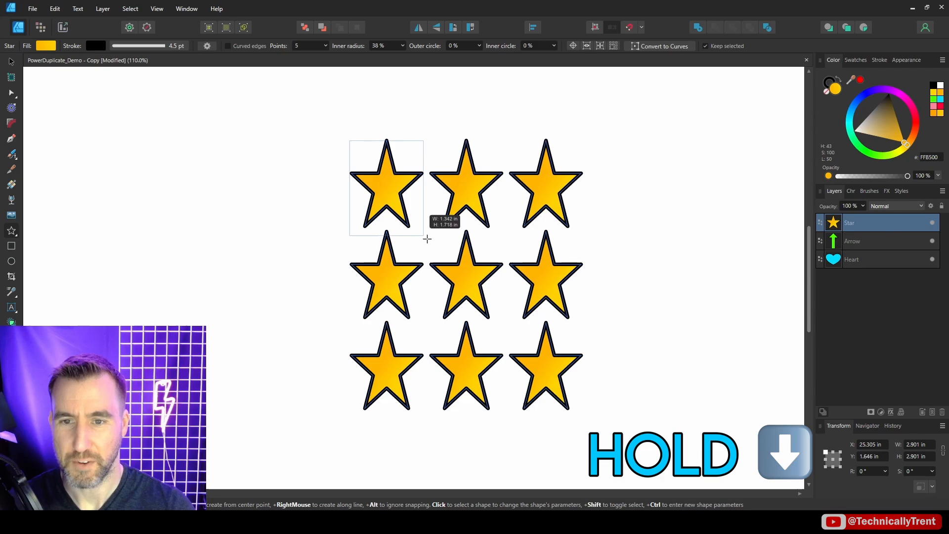
{"action": "left_click_drag", "start_coordinate": [427, 239], "coordinate": [457, 200]}
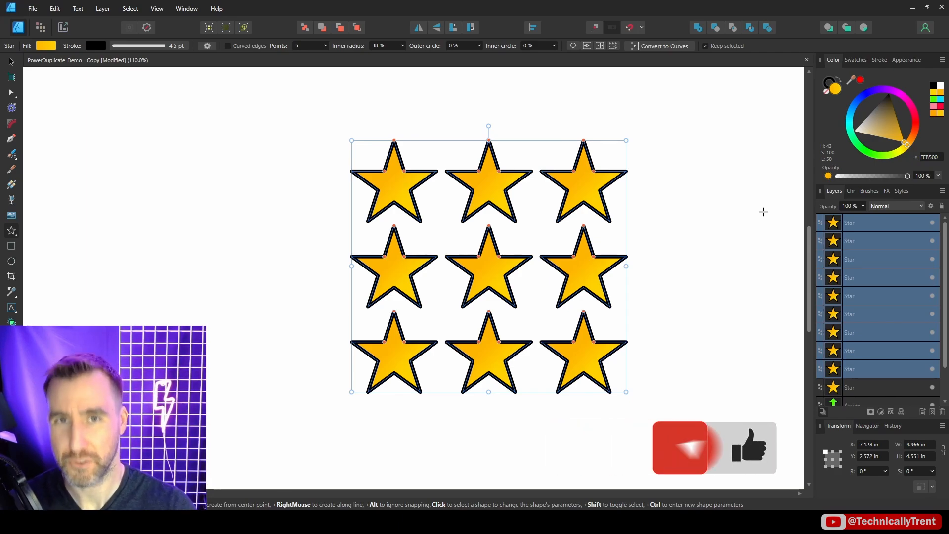
- Select the middle and right stars of the top row and open the alignment options
{"action": "key", "text": "v"}
{"action": "left_click", "coordinate": [538, 123]}
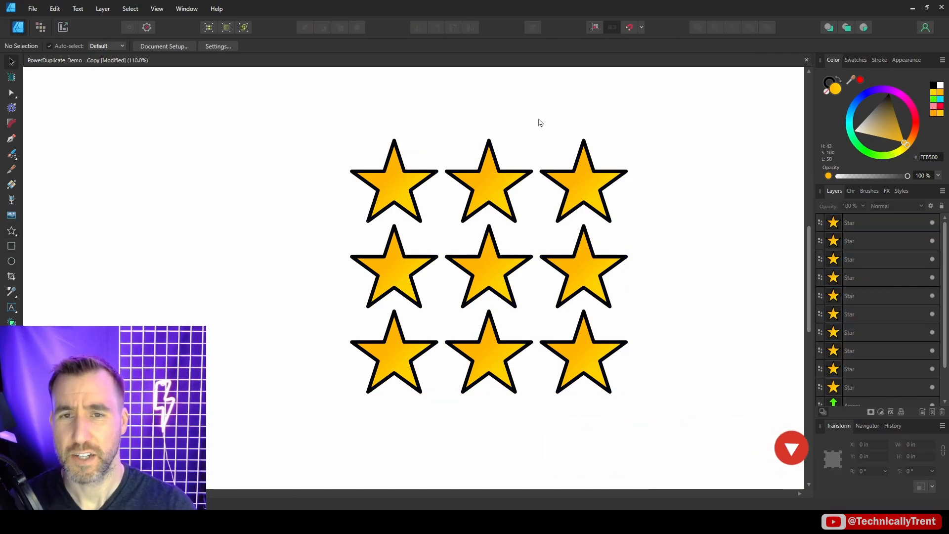
{"action": "left_click", "coordinate": [576, 167]}
{"action": "left_click", "coordinate": [511, 182], "text": "shift"}
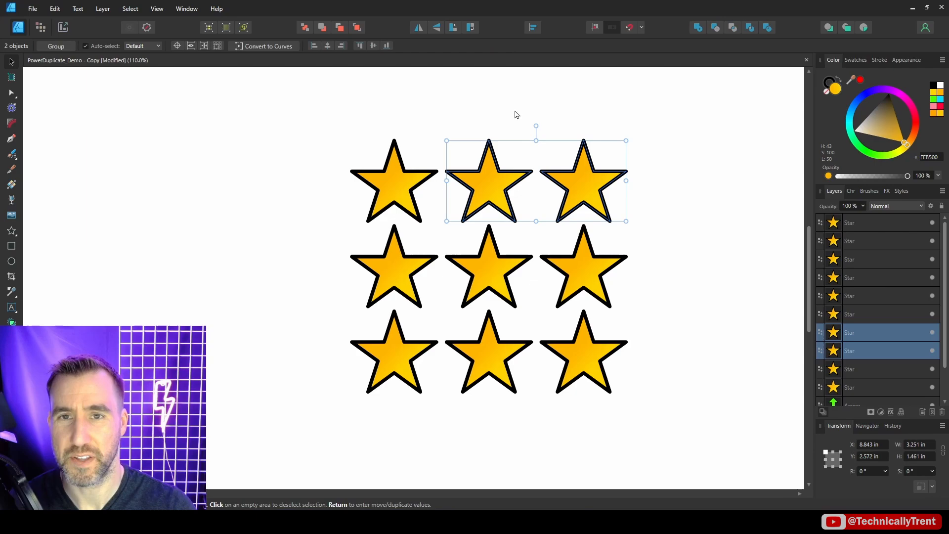
{"action": "left_click", "coordinate": [532, 27]}
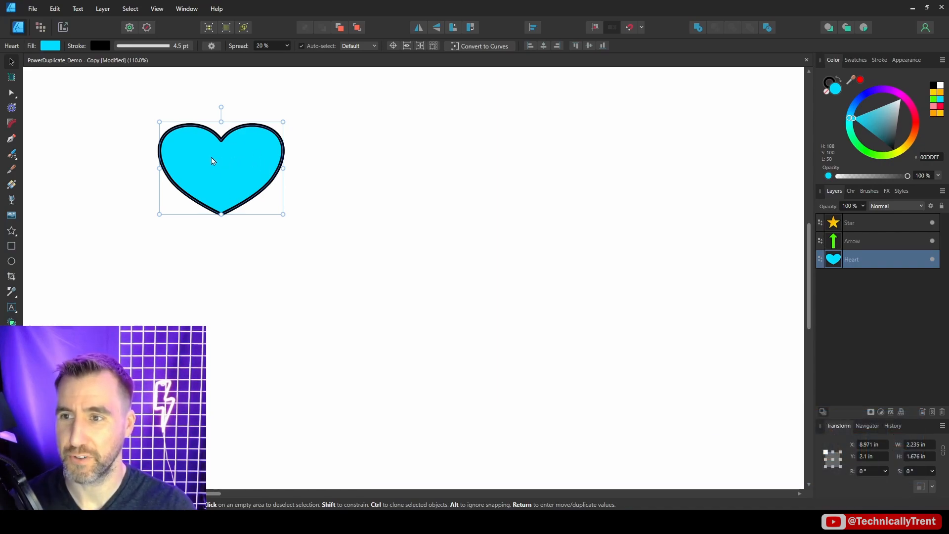
- Place a copy of the heart to its right and power-duplicate it into an evenly spaced row of five hearts
{"action": "left_click_drag", "start_coordinate": [211, 161], "coordinate": [385, 164]}
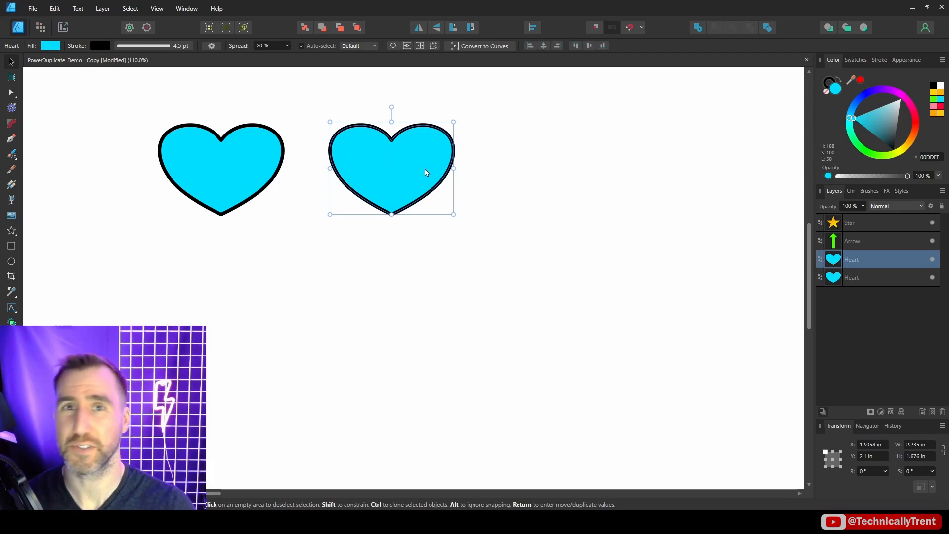
{"action": "key", "text": "ctrl+j"}
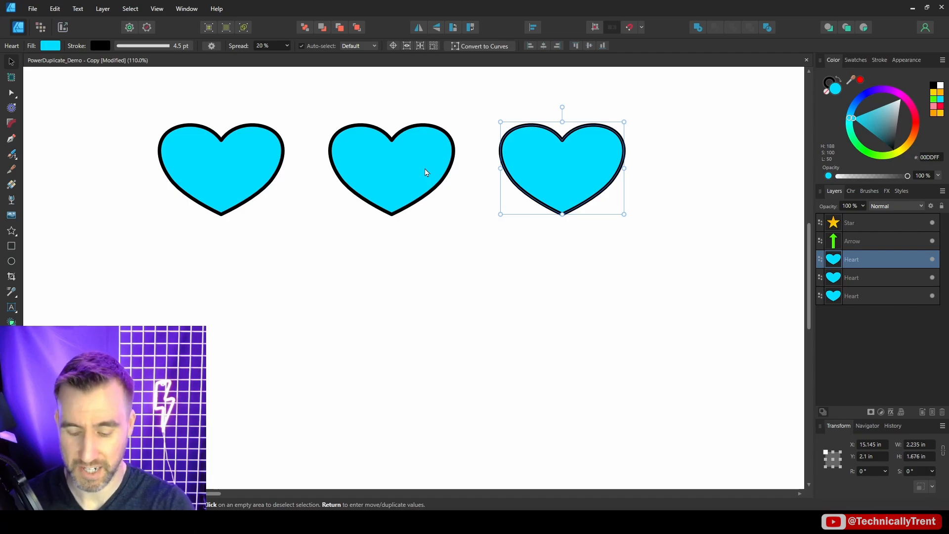
{"action": "scroll", "coordinate": [348, 245], "scroll_direction": "down", "scroll_amount": 3}
{"action": "key", "text": "ctrl+j"}
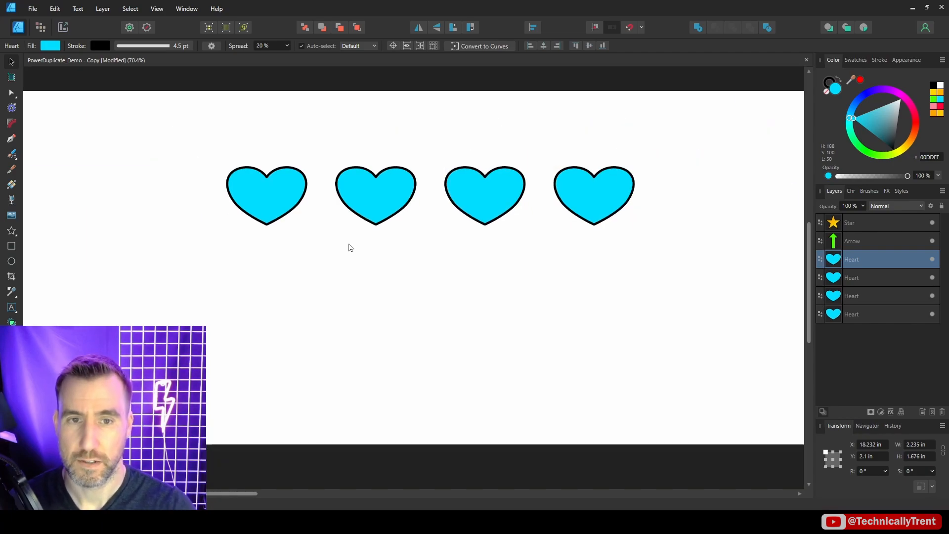
{"action": "key", "text": "ctrl+j"}
- Delete all the heart copies, keeping only the original heart
{"action": "left_click_drag", "start_coordinate": [765, 141], "coordinate": [331, 277]}
{"action": "key", "text": "Delete"}
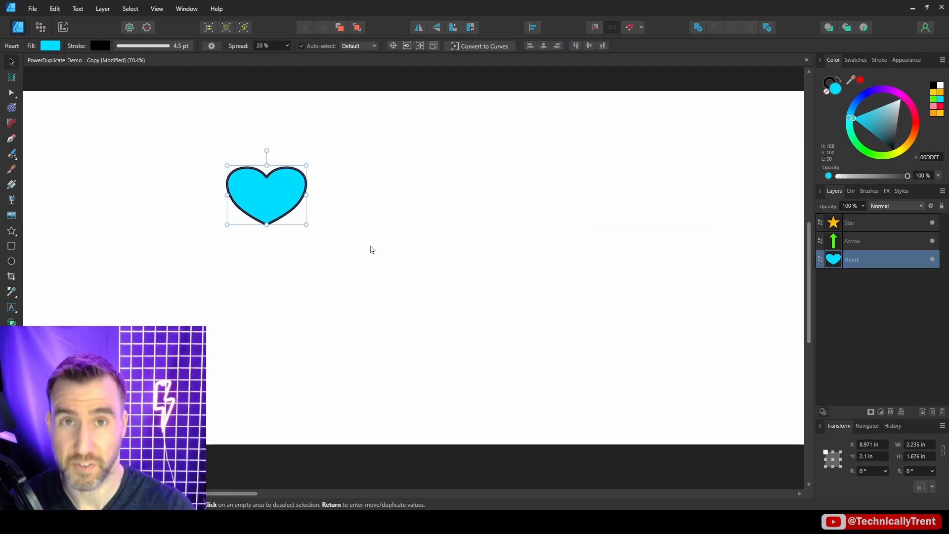
- Copy the heart to its right, scale down and rotate the copy, and try repeating the combined transformation
{"action": "scroll", "coordinate": [266, 198], "scroll_direction": "up", "scroll_amount": 4}
{"action": "left_click_drag", "start_coordinate": [295, 188], "coordinate": [543, 186]}
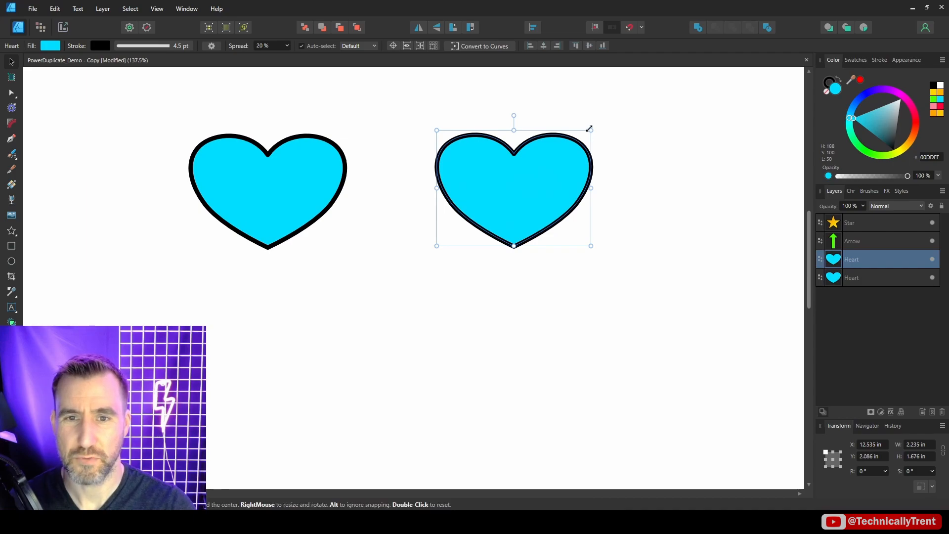
{"action": "left_click_drag", "start_coordinate": [589, 129], "coordinate": [504, 184]}
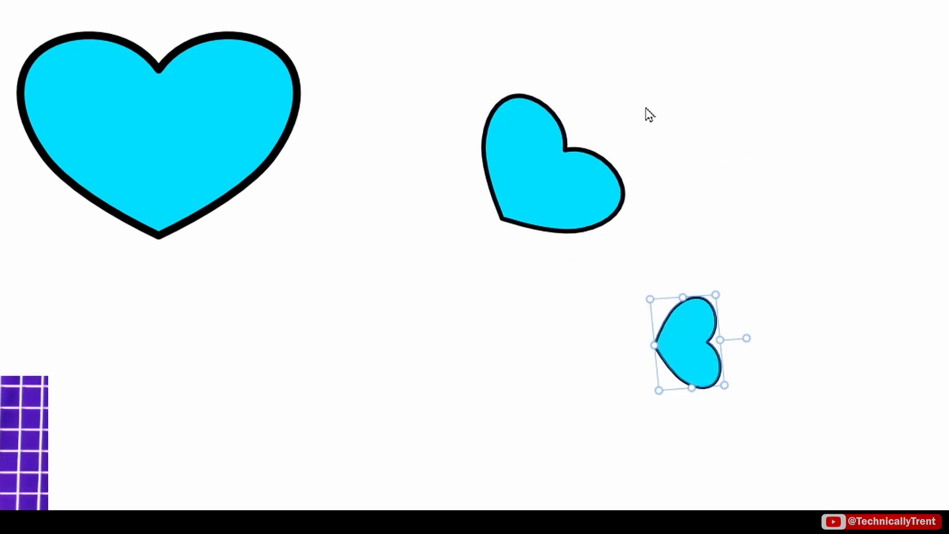
{"action": "left_click", "coordinate": [556, 164]}
{"action": "left_click_drag", "start_coordinate": [549, 157], "coordinate": [691, 336]}
{"action": "left_click_drag", "start_coordinate": [790, 368], "coordinate": [706, 373]}
- Undo the heart copies and their transformations back to the single original heart
{"action": "key", "text": "ctrl+z"}
{"action": "key", "text": "ctrl+z"}
{"action": "key", "text": "ctrl+z"}
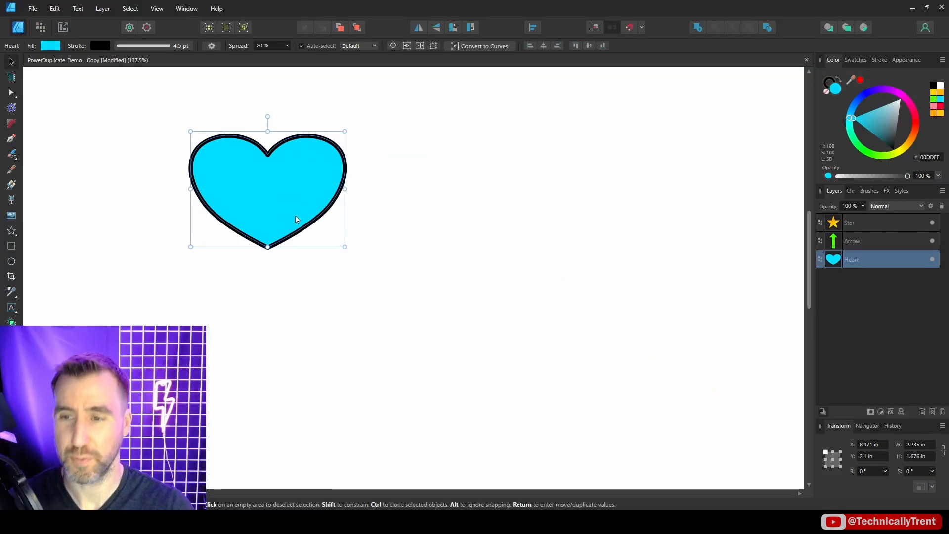
- Copy the heart to its right, shrink and rotate the copy clockwise, and power-duplicate it three times into a shrinking curve
{"action": "left_click_drag", "start_coordinate": [255, 184], "coordinate": [491, 186]}
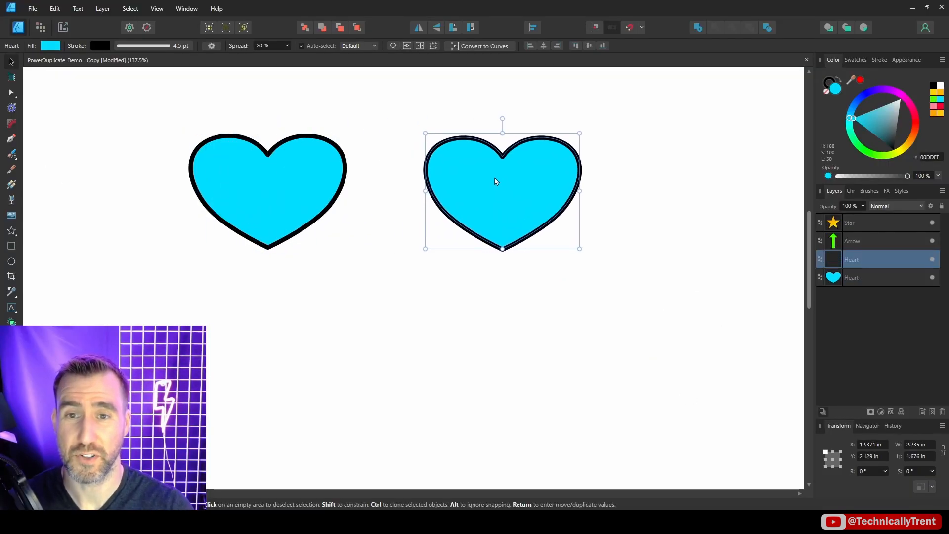
{"action": "left_click_drag", "start_coordinate": [504, 119], "coordinate": [540, 212]}
{"action": "key", "text": "ctrl+j"}
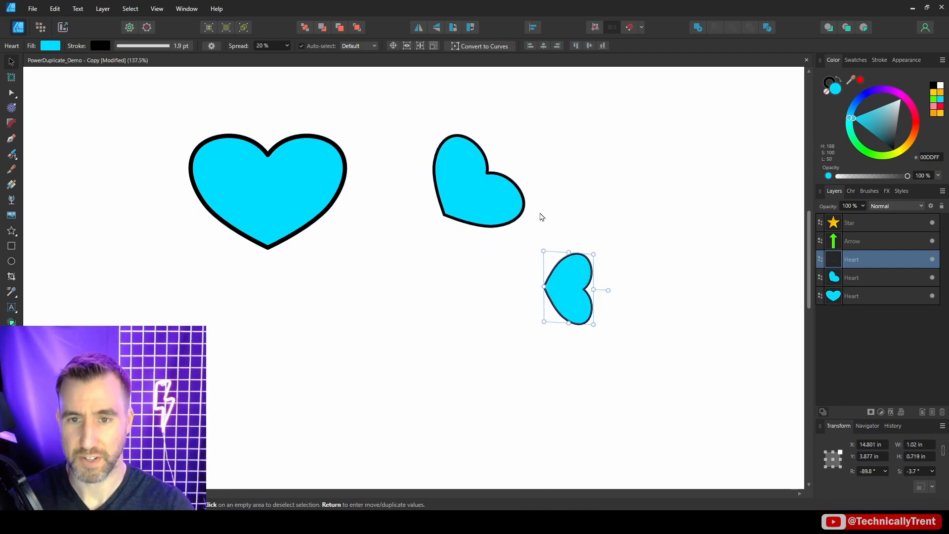
{"action": "key", "text": "ctrl+j"}
{"action": "key", "text": "ctrl+j"}
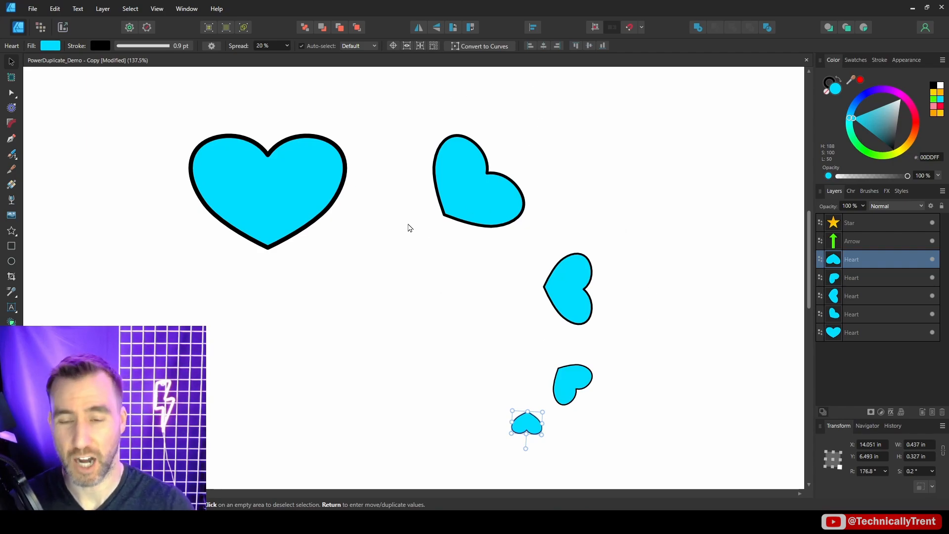
- Deselect everything, reselect the smallest heart, duplicate it, and move the duplicate slightly aside
{"action": "left_click", "coordinate": [608, 188]}
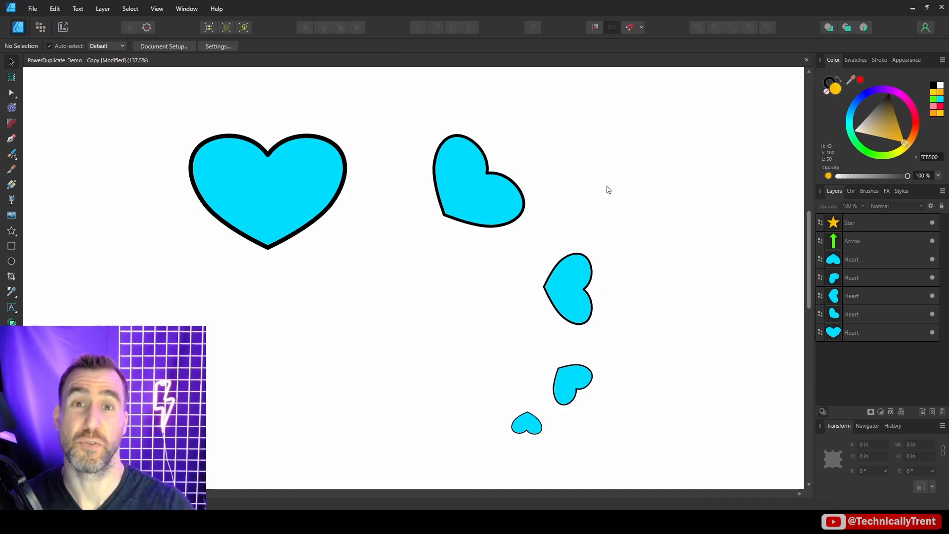
{"action": "left_click", "coordinate": [535, 423]}
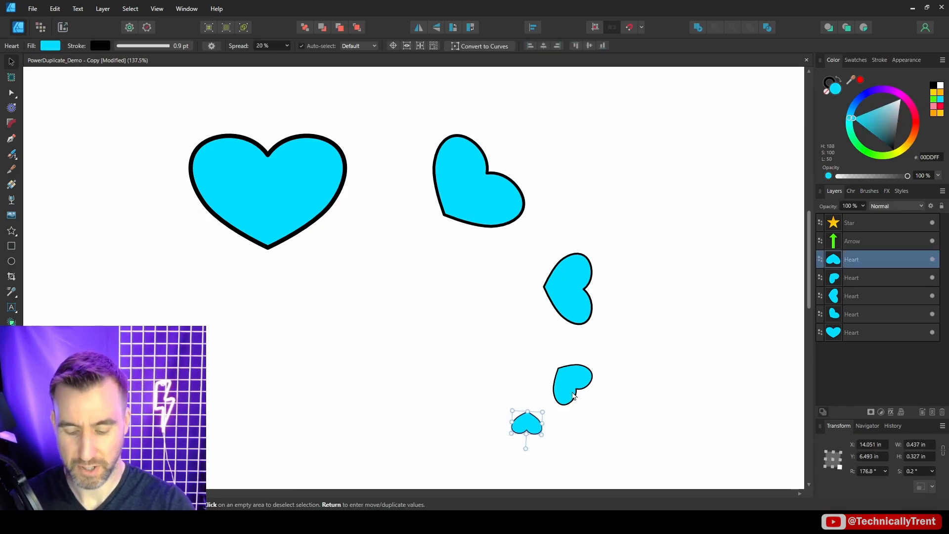
{"action": "key", "text": "ctrl+j"}
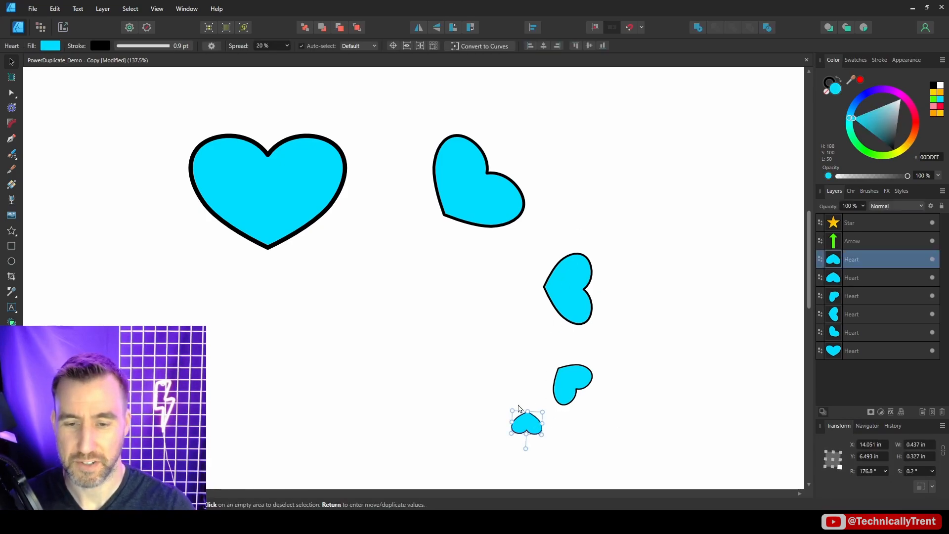
{"action": "mouse_move", "coordinate": [527, 424]}
{"action": "left_mouse_down"}
{"action": "mouse_move", "coordinate": [494, 435]}
{"action": "mouse_move", "coordinate": [510, 429]}
{"action": "left_mouse_up"}
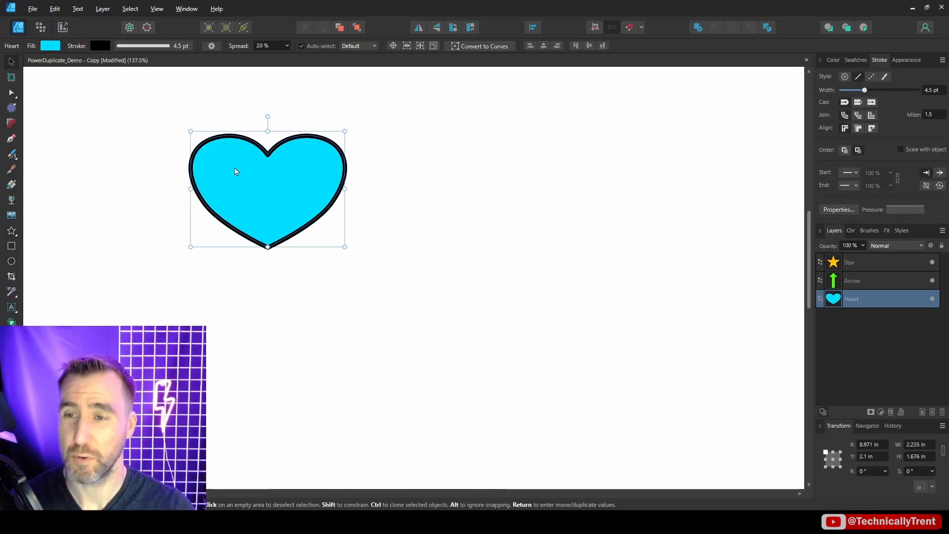
- Copy the heart to its right, scale the copy down, and power-duplicate it three times with the stroke width kept constant
{"action": "left_click_drag", "start_coordinate": [235, 172], "coordinate": [440, 171]}
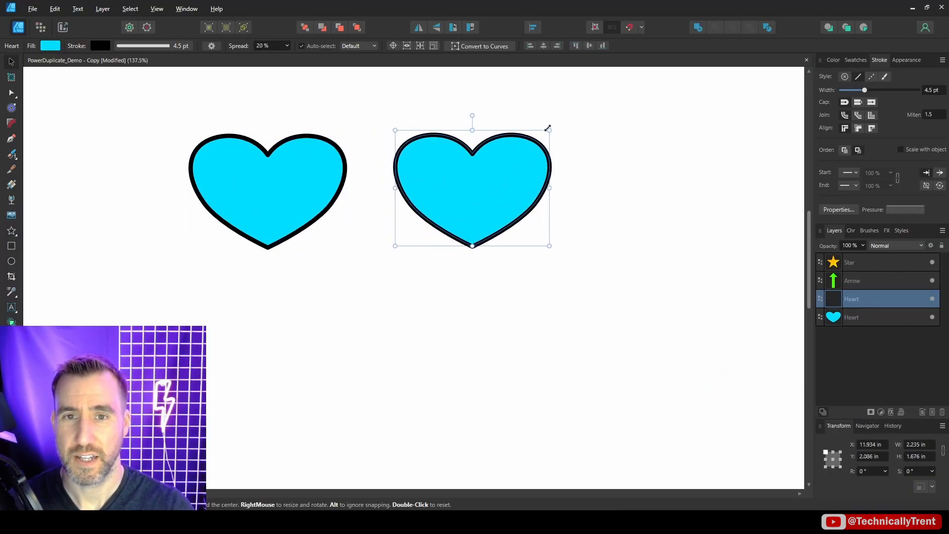
{"action": "left_click_drag", "start_coordinate": [548, 128], "coordinate": [499, 168]}
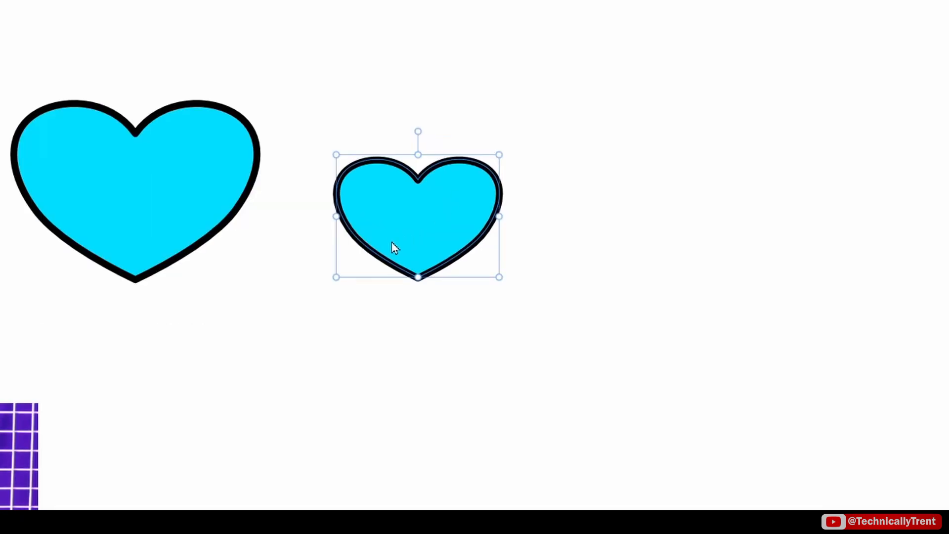
{"action": "key", "text": "ctrl+j"}
{"action": "key", "text": "ctrl+j"}
{"action": "key", "text": "ctrl+j"}
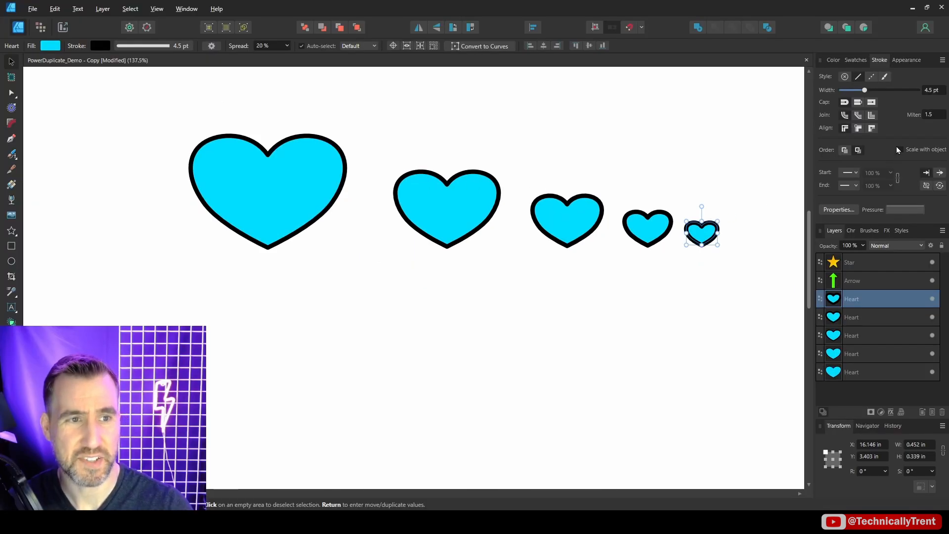
- Copy the large heart below the original and turn on Scale with object for its stroke
{"action": "left_click", "coordinate": [287, 177]}
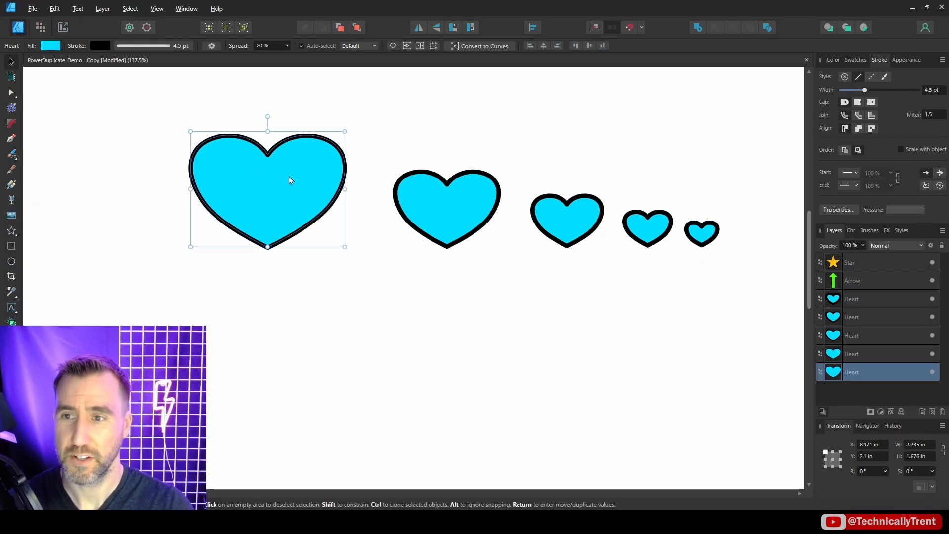
{"action": "left_click_drag", "start_coordinate": [281, 168], "coordinate": [277, 311]}
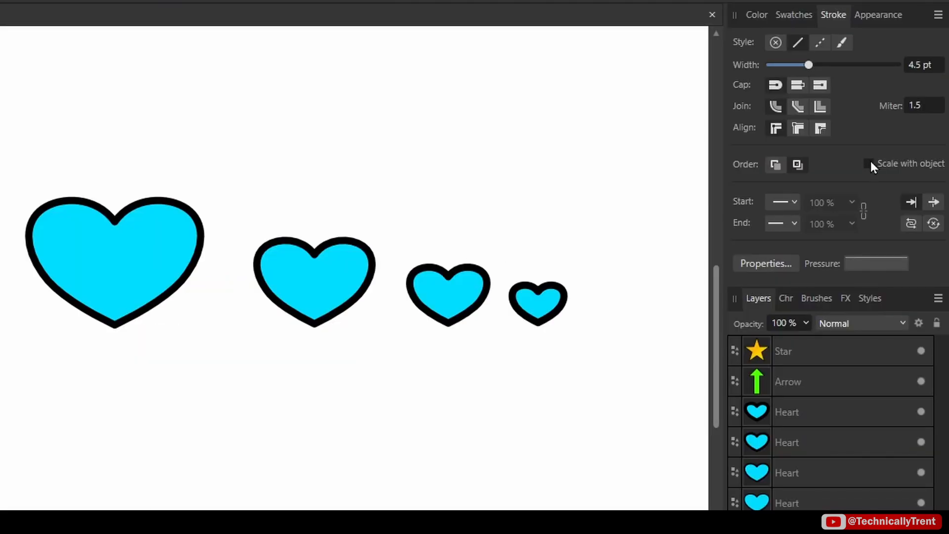
{"action": "left_click", "coordinate": [868, 164]}
- Copy the lower heart to its right, scale the copy down, and power-duplicate it three times with the stroke scaling
{"action": "left_click_drag", "start_coordinate": [277, 324], "coordinate": [459, 326]}
{"action": "left_click_drag", "start_coordinate": [518, 276], "coordinate": [491, 303]}
{"action": "key", "text": "ctrl+j"}
{"action": "key", "text": "ctrl+j"}
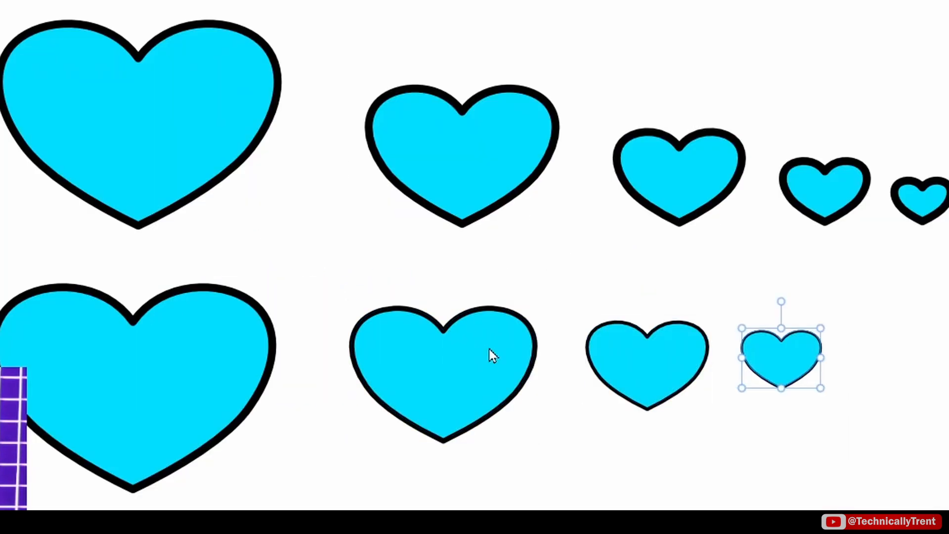
{"action": "key", "text": "ctrl+j"}
{"action": "left_click", "coordinate": [761, 501]}
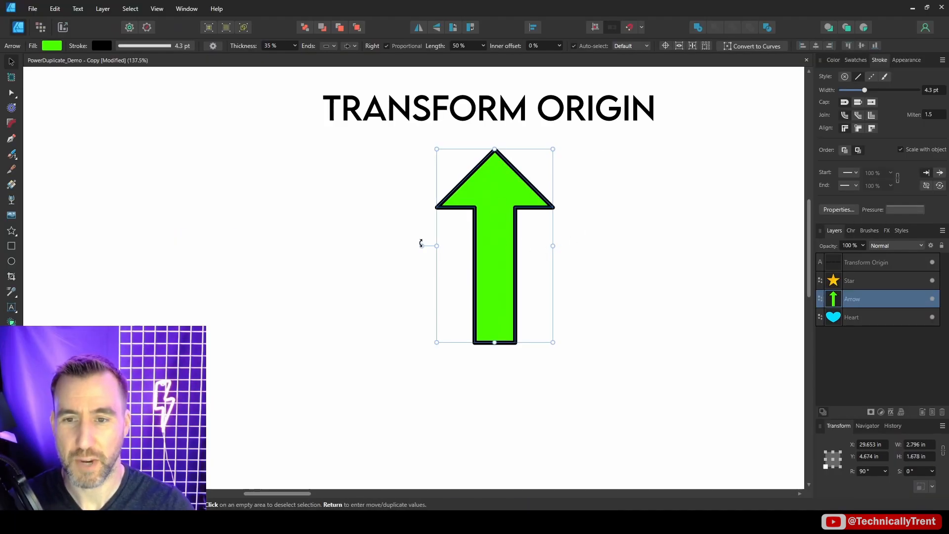
- Try rotating the arrow clockwise about its centre to 69°, and undo the rotation
{"action": "left_click_drag", "start_coordinate": [419, 245], "coordinate": [437, 231]}
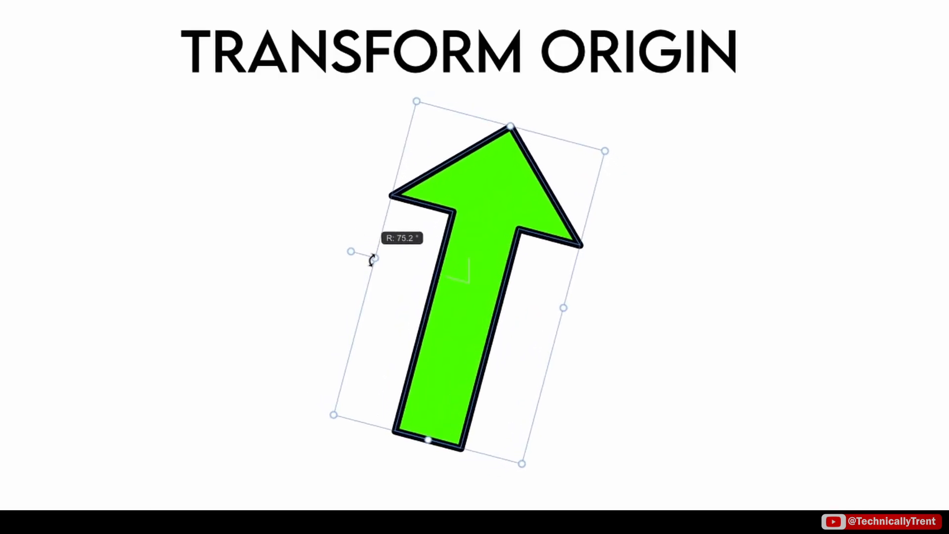
{"action": "left_click_drag", "start_coordinate": [372, 259], "coordinate": [409, 267]}
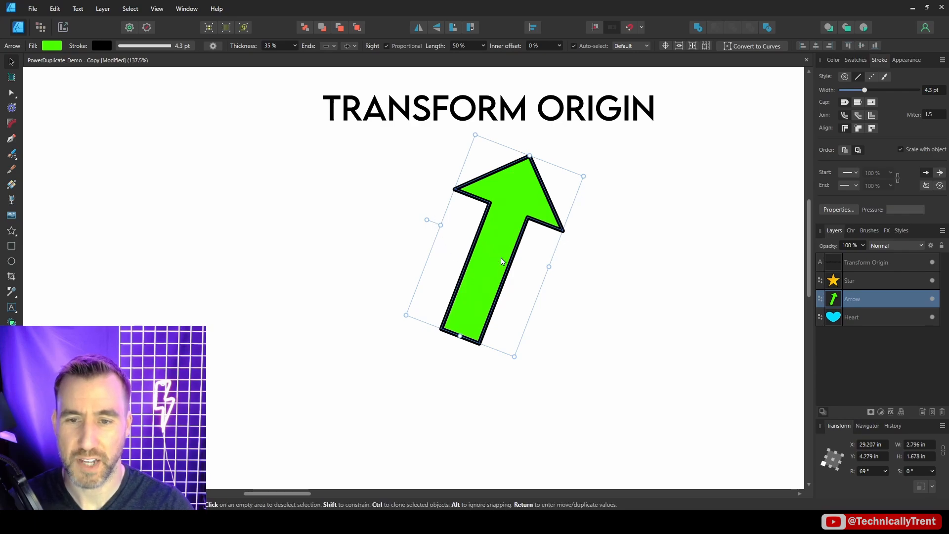
{"action": "key", "text": "ctrl+z"}
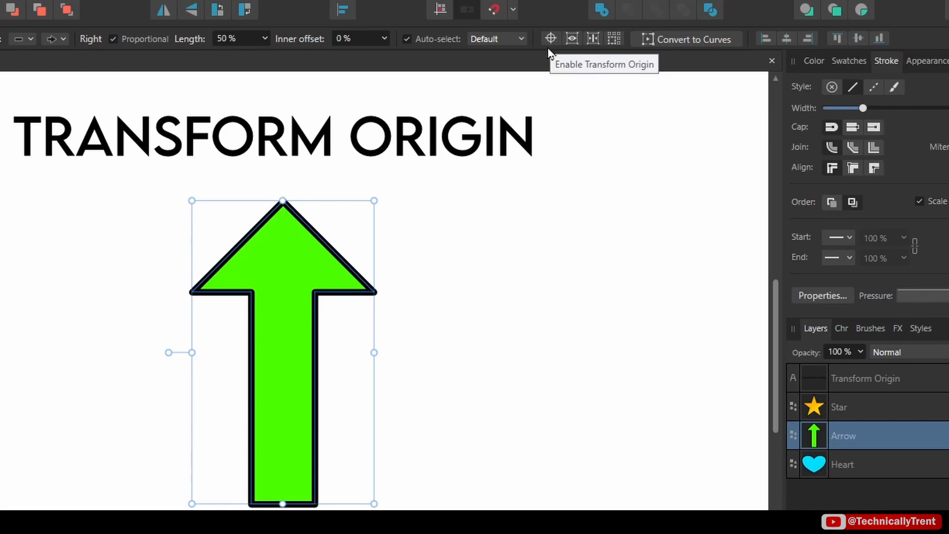
- Enable the transform origin for the arrow
{"action": "left_click", "coordinate": [550, 37]}
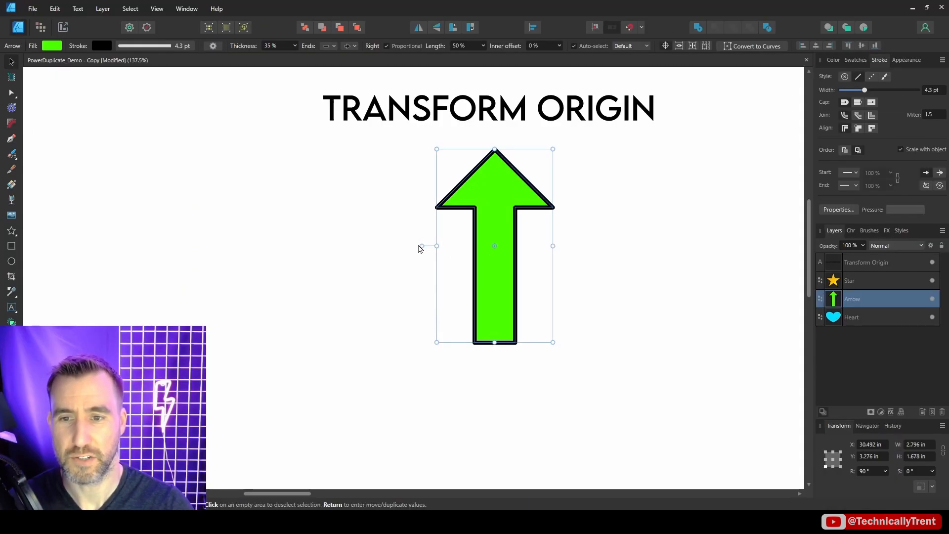
- Move the arrow's transform origin straight down past its base, to about Y 5.53 in
{"action": "mouse_move", "coordinate": [419, 248]}
{"action": "left_mouse_down"}
{"action": "mouse_move", "coordinate": [430, 227]}
{"action": "mouse_move", "coordinate": [421, 245]}
{"action": "left_mouse_up"}
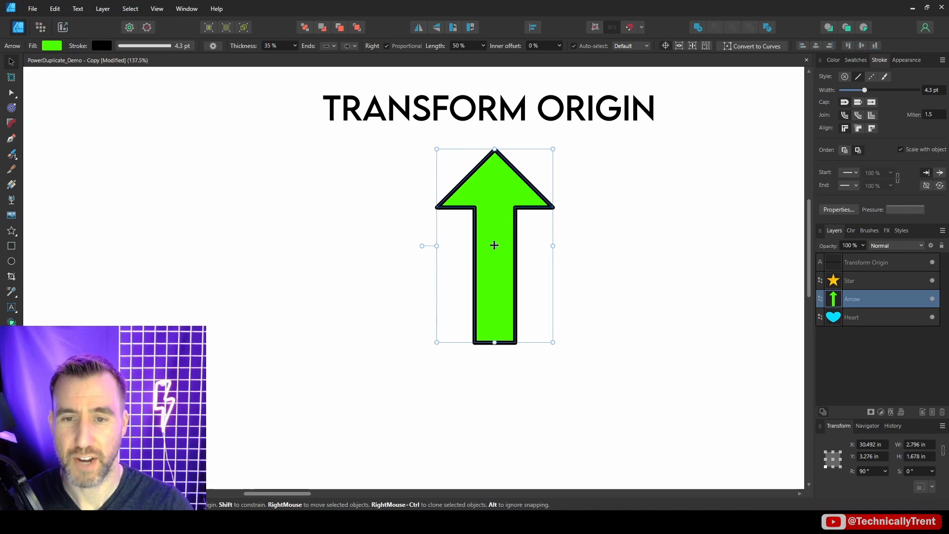
{"action": "left_click_drag", "start_coordinate": [494, 245], "coordinate": [504, 260]}
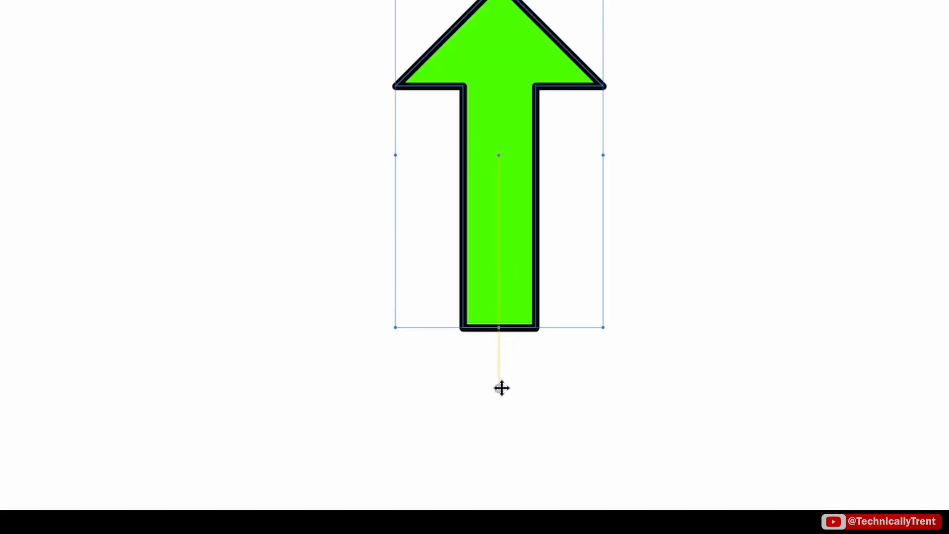
{"action": "left_click_drag", "start_coordinate": [500, 414], "coordinate": [498, 432]}
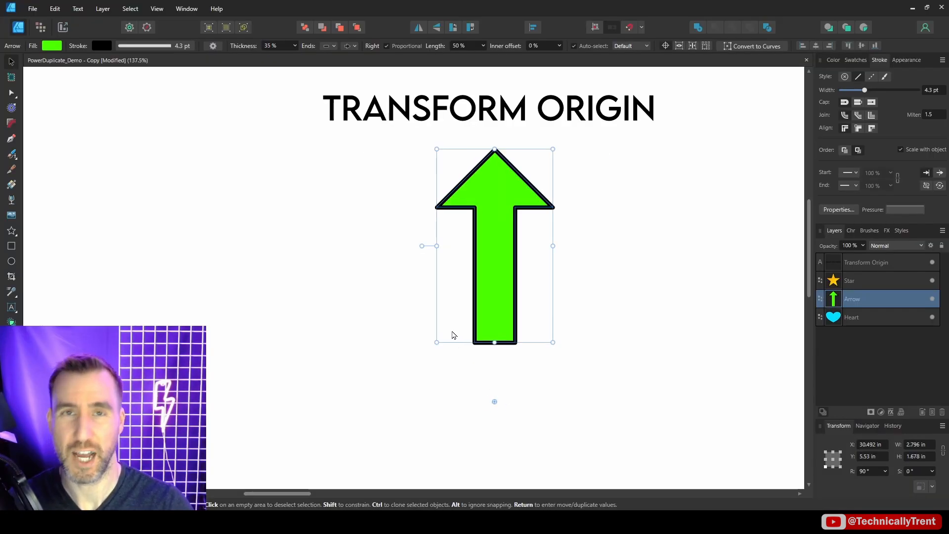
- Try rotating the arrow around the origin below it, undo that, and try rotating it to about 102.4° around an origin to its right
{"action": "left_click_drag", "start_coordinate": [424, 244], "coordinate": [379, 310]}
{"action": "key", "text": "ctrl+z"}
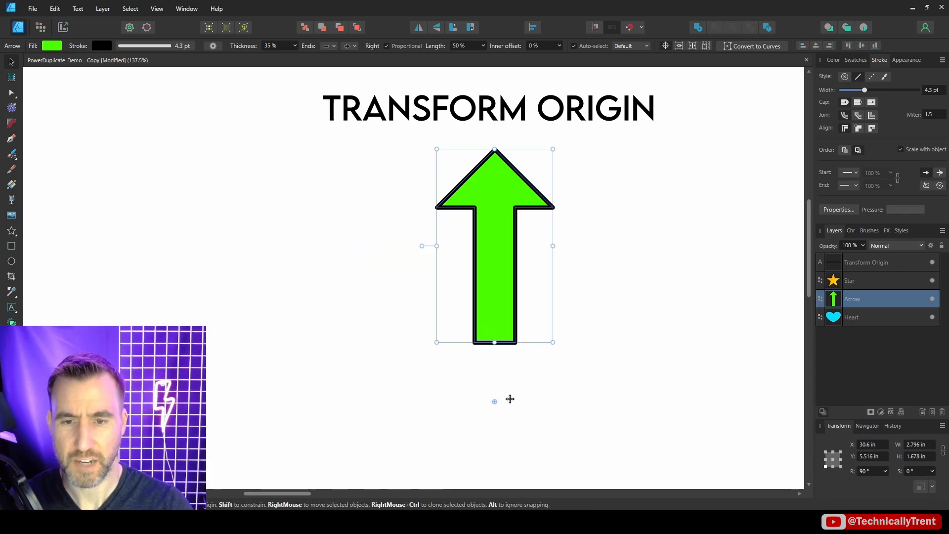
{"action": "left_click_drag", "start_coordinate": [422, 247], "coordinate": [453, 302]}
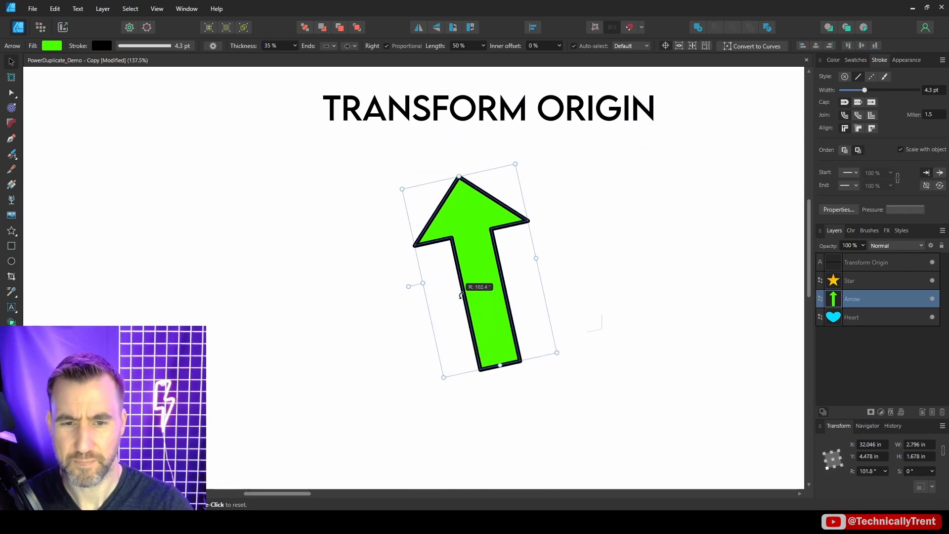
- Snap the transform origin to the arrow's tip and try rotating the arrow around it
{"action": "left_click_drag", "start_coordinate": [600, 292], "coordinate": [535, 195]}
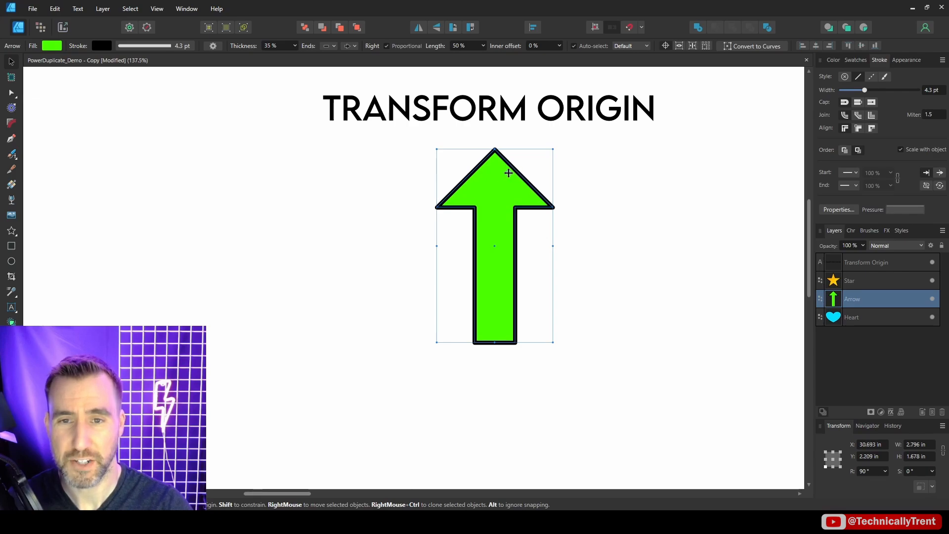
{"action": "left_click_drag", "start_coordinate": [494, 152], "coordinate": [495, 150]}
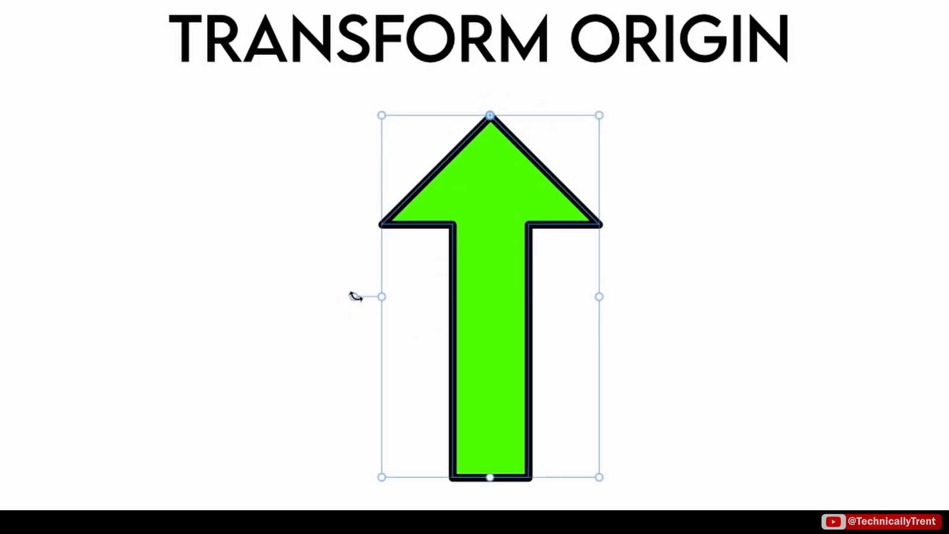
{"action": "left_click_drag", "start_coordinate": [355, 296], "coordinate": [347, 144]}
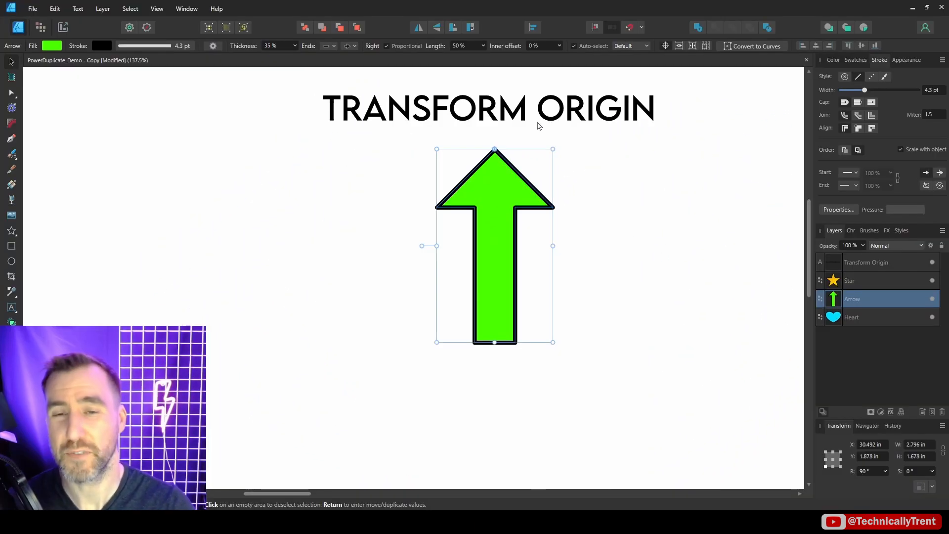
- Move the transform origin to the centre of the arrow's base and shift the arrow slightly left below the Data Entry heading
{"action": "left_click_drag", "start_coordinate": [495, 149], "coordinate": [507, 239]}
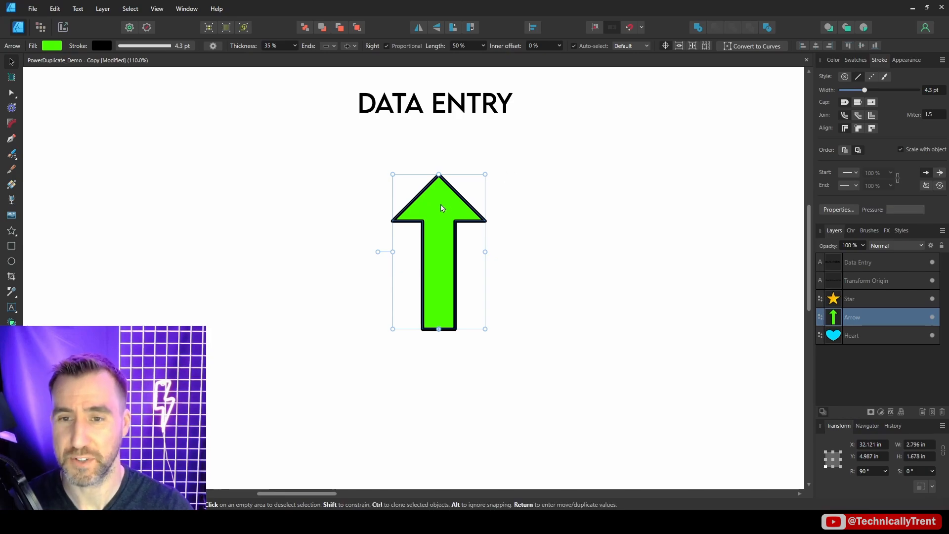
{"action": "mouse_move", "coordinate": [439, 205]}
{"action": "left_mouse_down"}
{"action": "mouse_move", "coordinate": [445, 190]}
{"action": "mouse_move", "coordinate": [421, 203]}
{"action": "left_mouse_up"}
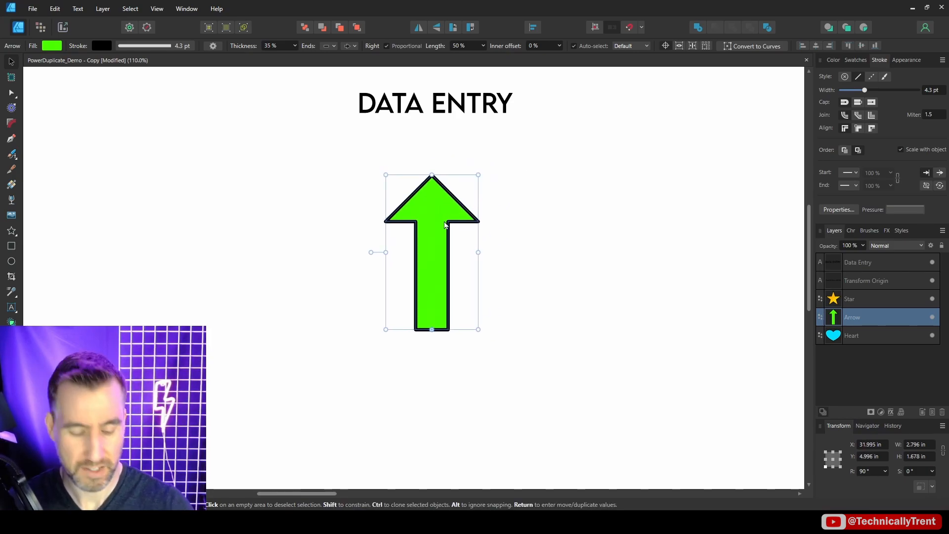
- Try offsetting the arrow 0.5 in horizontally and 0.35 in vertically with Move / Duplicate, and reset the values
{"action": "key", "text": "Return"}
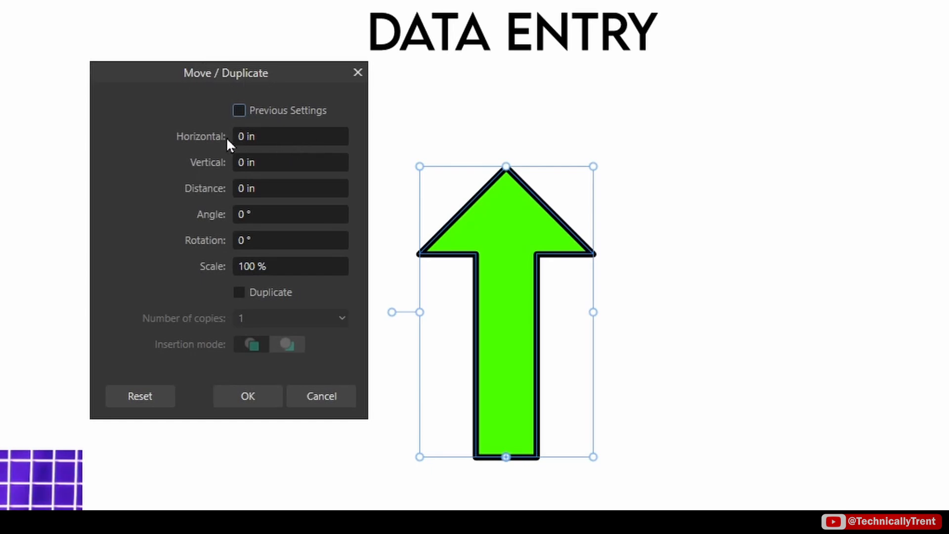
{"action": "left_click_drag", "start_coordinate": [204, 137], "coordinate": [225, 131]}
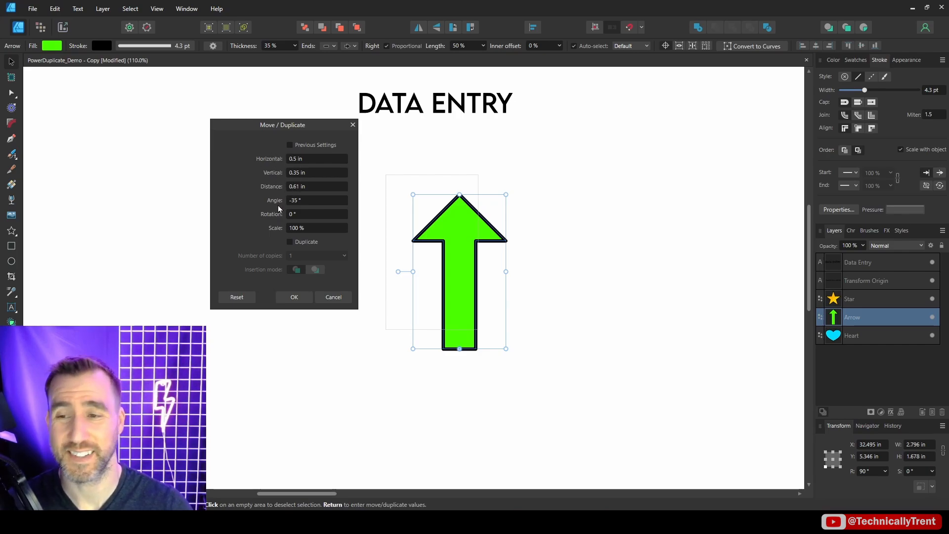
{"action": "left_click", "coordinate": [245, 297]}
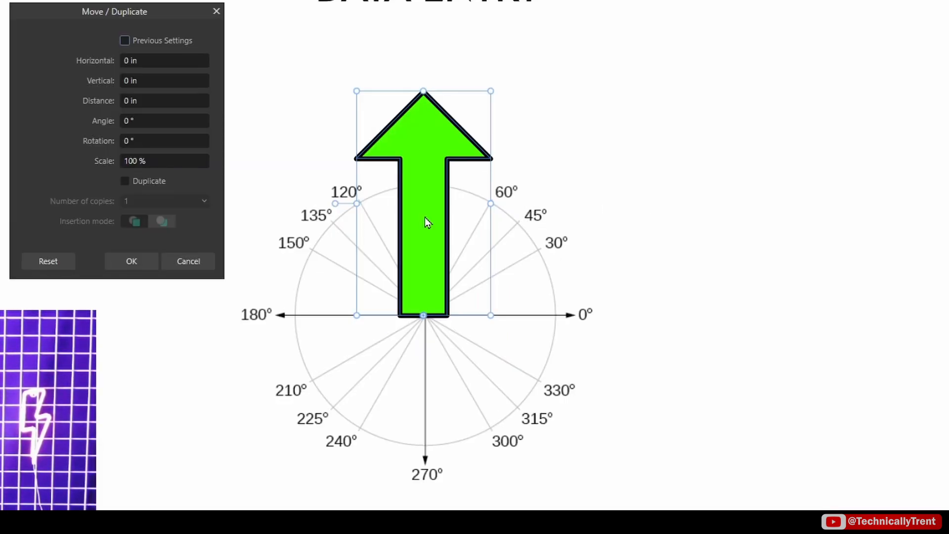
- Try moving the arrow by a distance of 1.32 in at an angle of 30°, and reset the values
{"action": "left_click_drag", "start_coordinate": [103, 104], "coordinate": [210, 110]}
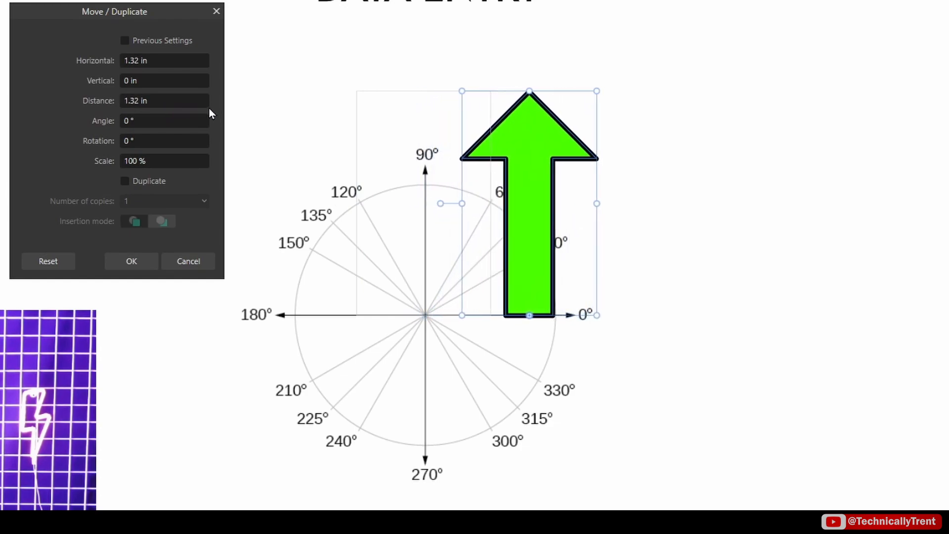
{"action": "left_click", "coordinate": [144, 121]}
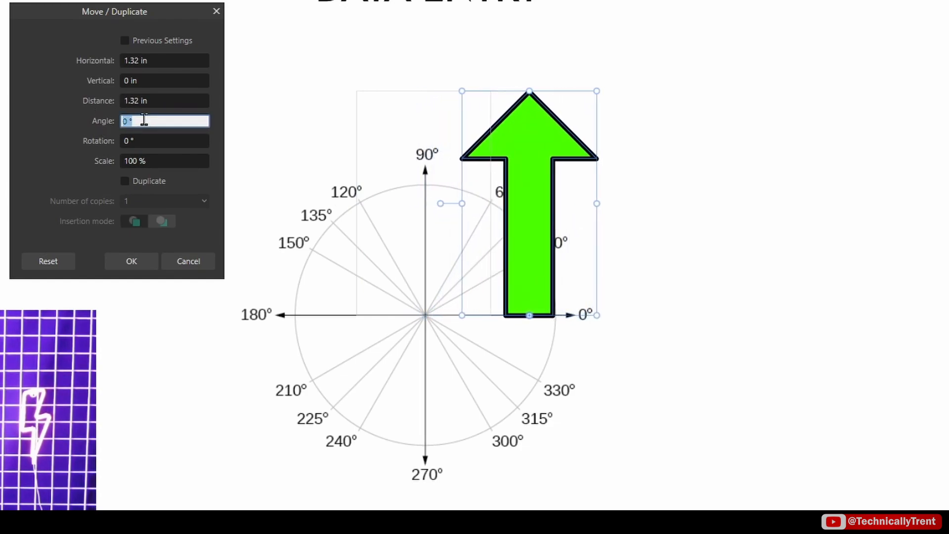
{"action": "type", "text": "30"}
{"action": "key", "text": "Return"}
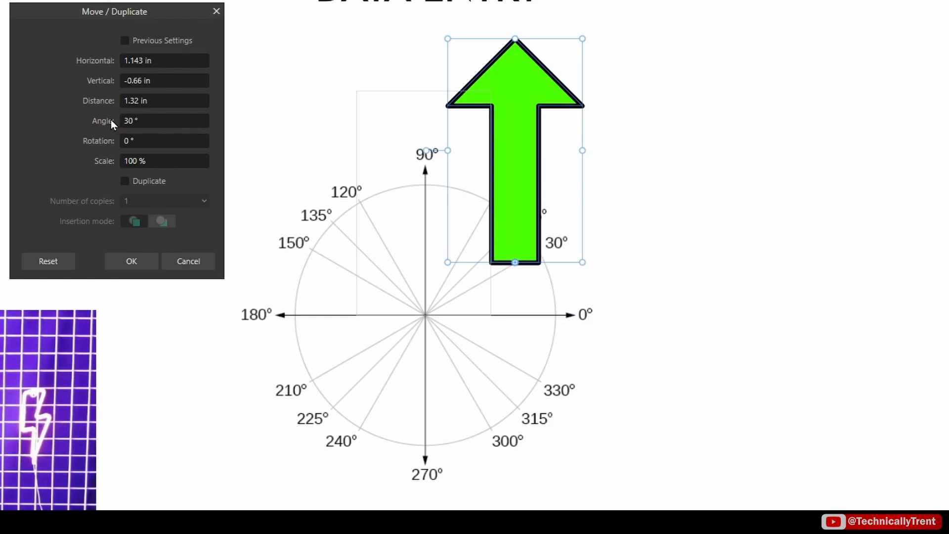
{"action": "left_click_drag", "start_coordinate": [111, 120], "coordinate": [138, 125]}
{"action": "left_click", "coordinate": [48, 261]}
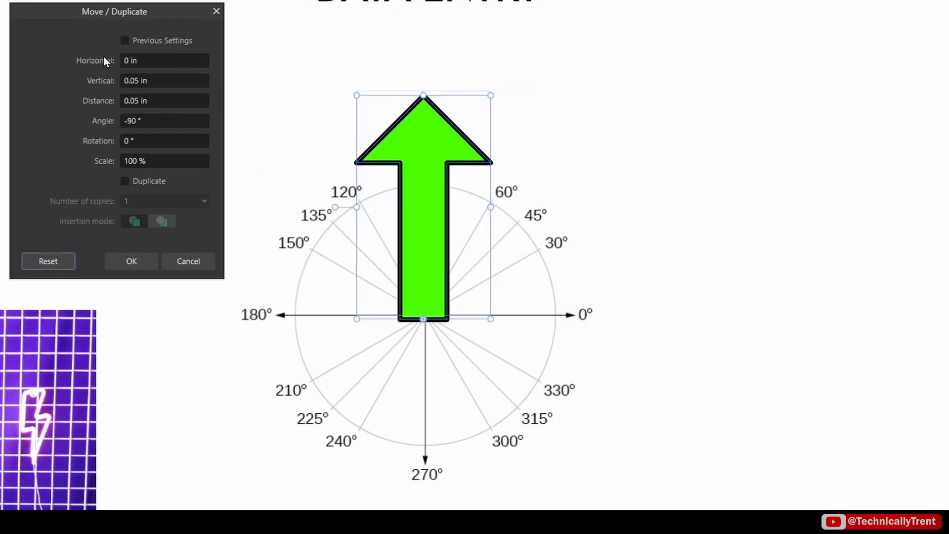
- Try offsetting the arrow 1.39 in horizontally and -0.79 in vertically, try changing its rotation and scale, and reset the values
{"action": "left_click_drag", "start_coordinate": [96, 60], "coordinate": [815, 147]}
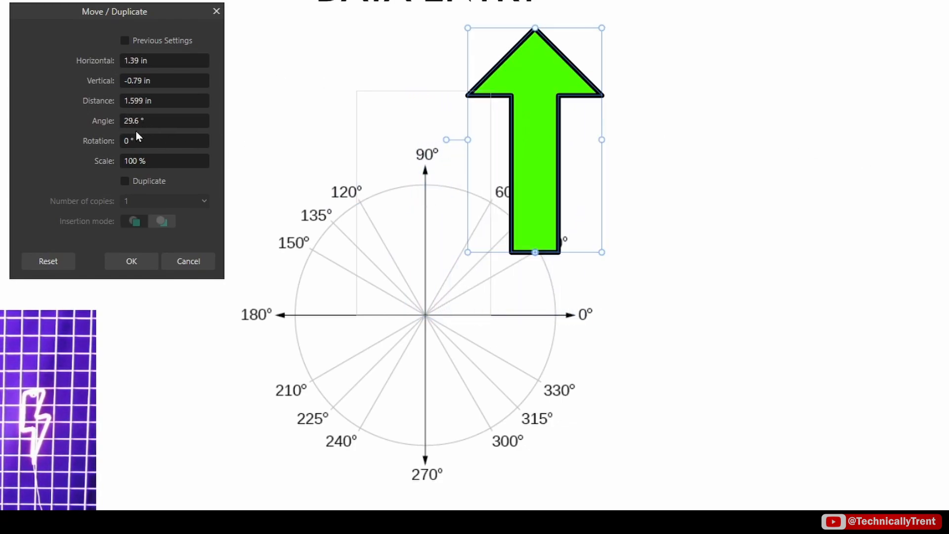
{"action": "mouse_move", "coordinate": [551, 212]}
{"action": "left_mouse_down"}
{"action": "mouse_move", "coordinate": [493, 193]}
{"action": "mouse_move", "coordinate": [559, 211]}
{"action": "left_mouse_up"}
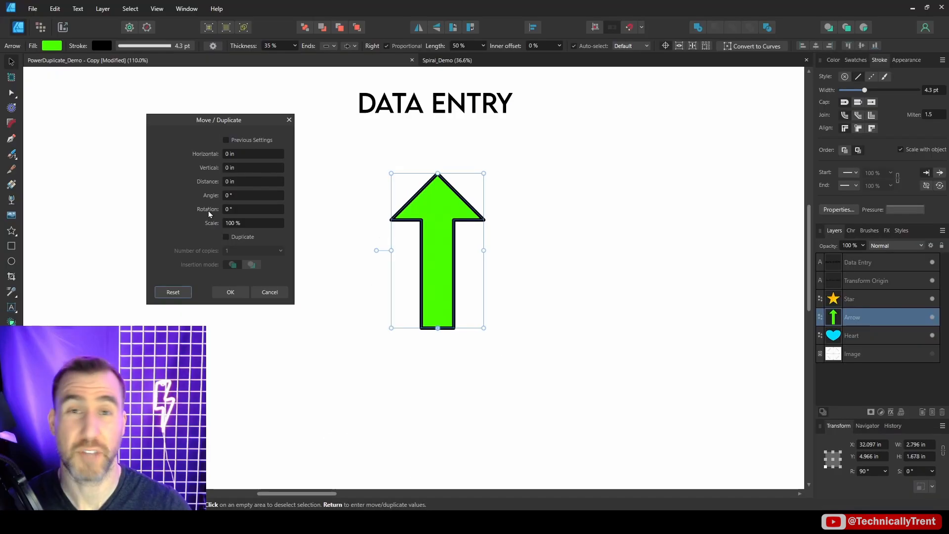
{"action": "left_click_drag", "start_coordinate": [94, 141], "coordinate": [110, 143]}
{"action": "left_click_drag", "start_coordinate": [215, 213], "coordinate": [271, 227]}
{"action": "left_click", "coordinate": [173, 292]}
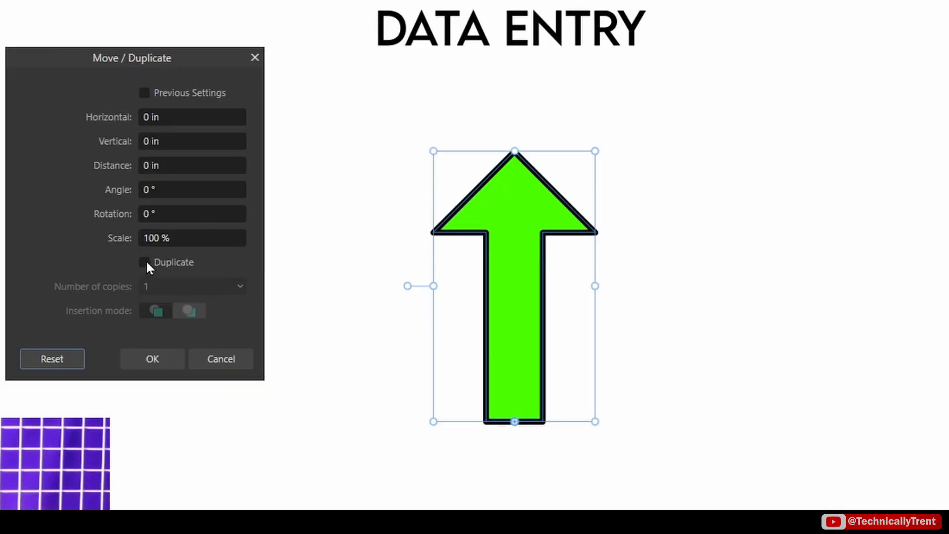
- Turn on duplication for the arrow with a horizontal offset of 1.86 in and 5 copies
{"action": "left_click", "coordinate": [144, 262]}
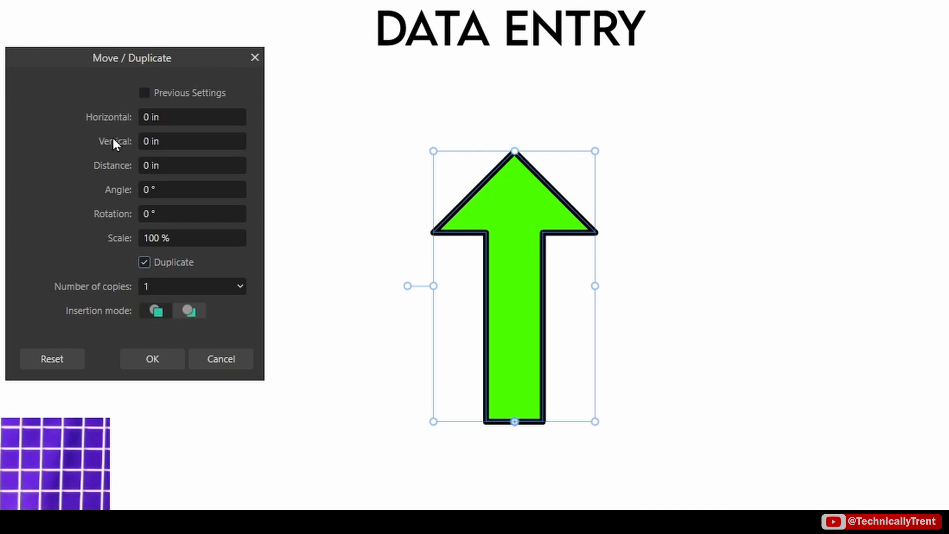
{"action": "left_click_drag", "start_coordinate": [105, 117], "coordinate": [469, 163]}
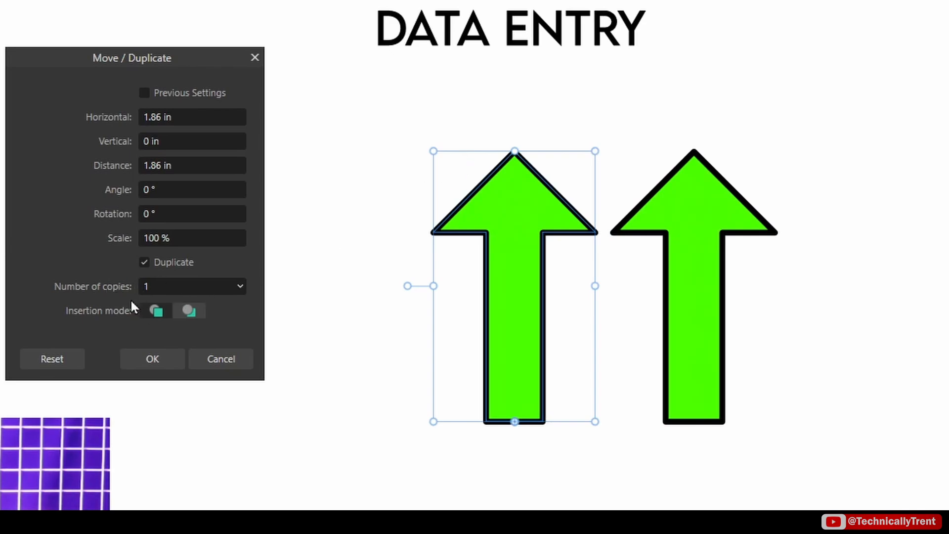
{"action": "left_click_drag", "start_coordinate": [79, 287], "coordinate": [83, 287]}
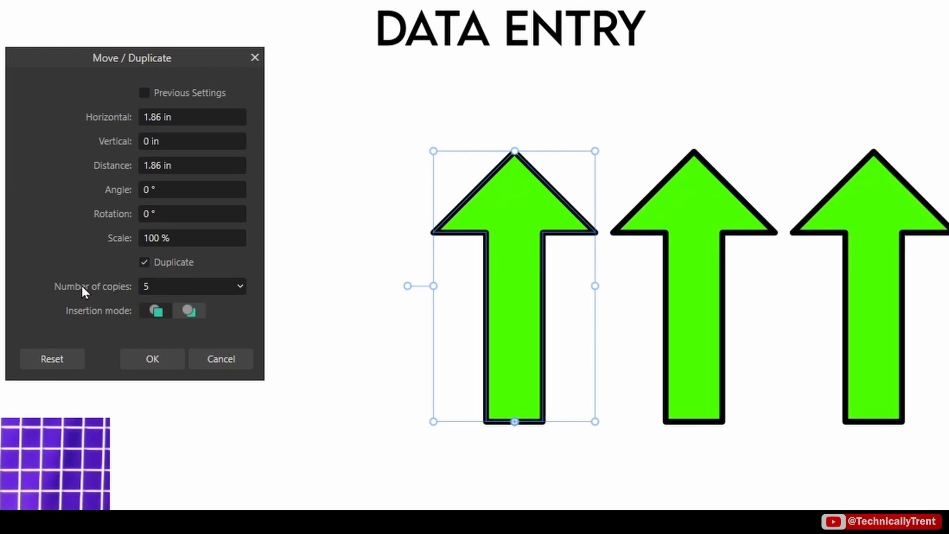
{"action": "scroll", "coordinate": [524, 268], "scroll_direction": "down", "scroll_amount": 1}
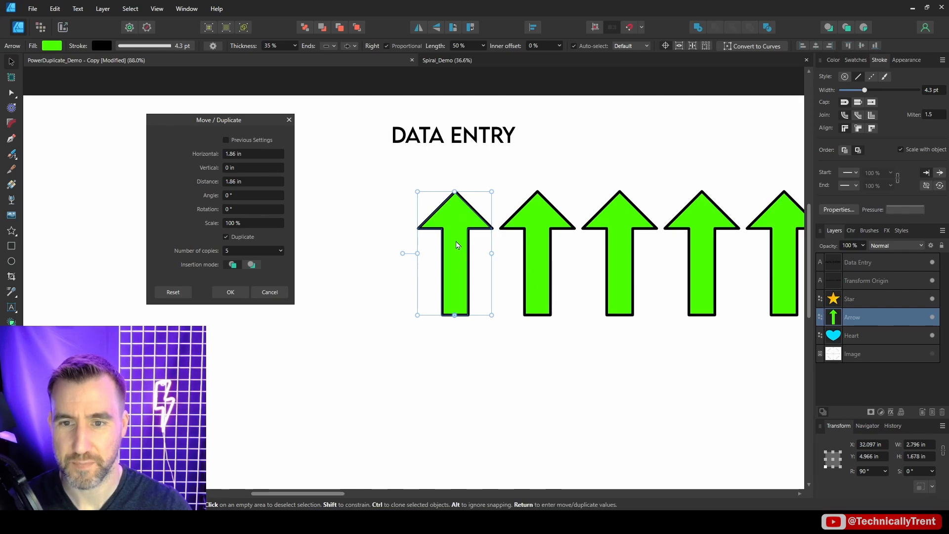
- Move the original arrow left and shrink it to about 1.365 by 0.995 in, with 4 copies spaced 1.47 in horizontally
{"action": "left_click_drag", "start_coordinate": [463, 230], "coordinate": [358, 214]}
{"action": "mouse_move", "coordinate": [380, 173]}
{"action": "left_mouse_down"}
{"action": "mouse_move", "coordinate": [361, 187]}
{"action": "mouse_move", "coordinate": [356, 228]}
{"action": "mouse_move", "coordinate": [346, 222]}
{"action": "left_mouse_up"}
{"action": "left_click_drag", "start_coordinate": [331, 268], "coordinate": [339, 232]}
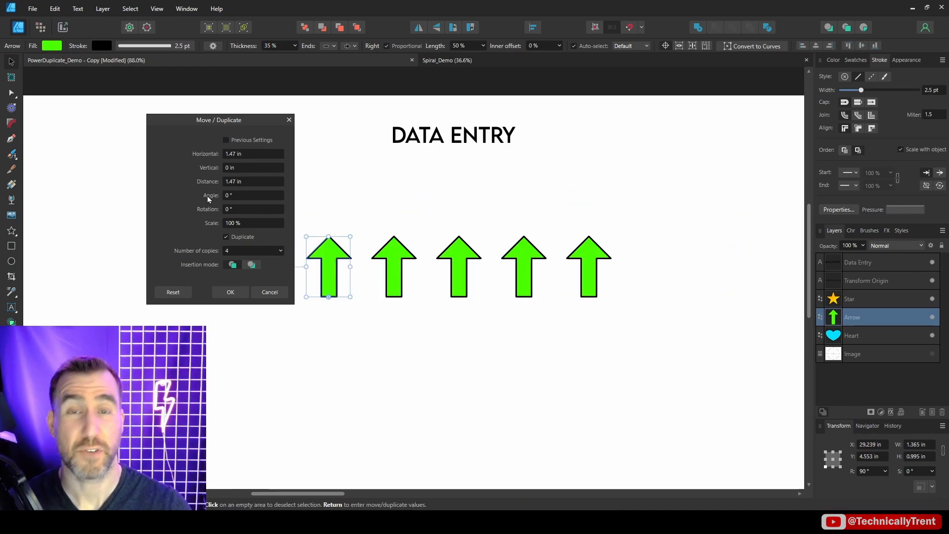
- Set the angle of the arrow copies to 22° and their rotation to 15°
{"action": "mouse_move", "coordinate": [207, 195]}
{"action": "left_mouse_down"}
{"action": "mouse_move", "coordinate": [227, 198]}
{"action": "mouse_move", "coordinate": [203, 192]}
{"action": "mouse_move", "coordinate": [216, 194]}
{"action": "left_mouse_up"}
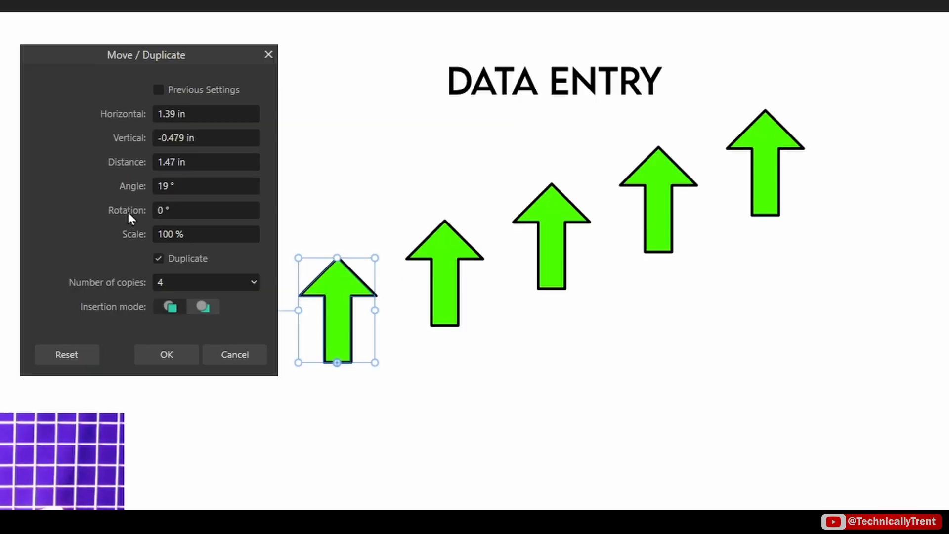
{"action": "left_click_drag", "start_coordinate": [207, 209], "coordinate": [218, 209]}
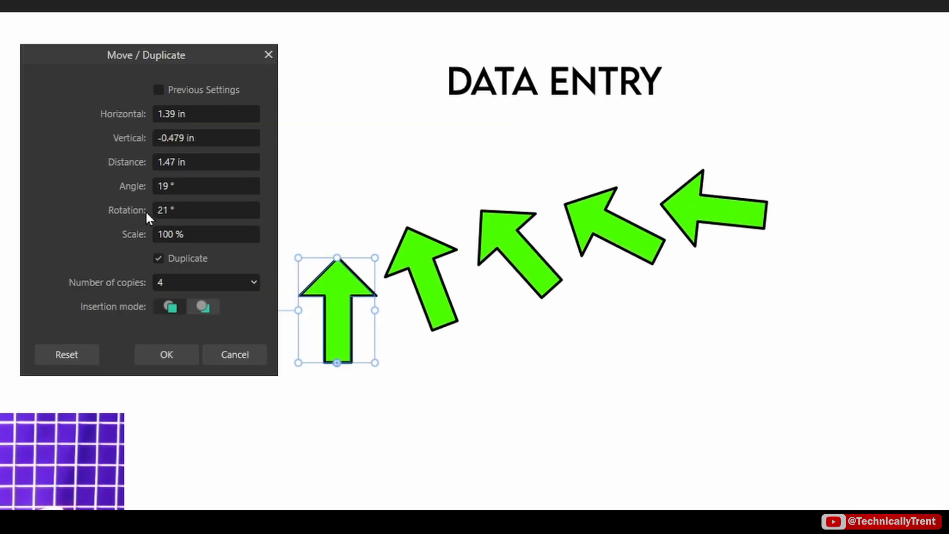
{"action": "left_click_drag", "start_coordinate": [145, 210], "coordinate": [164, 198]}
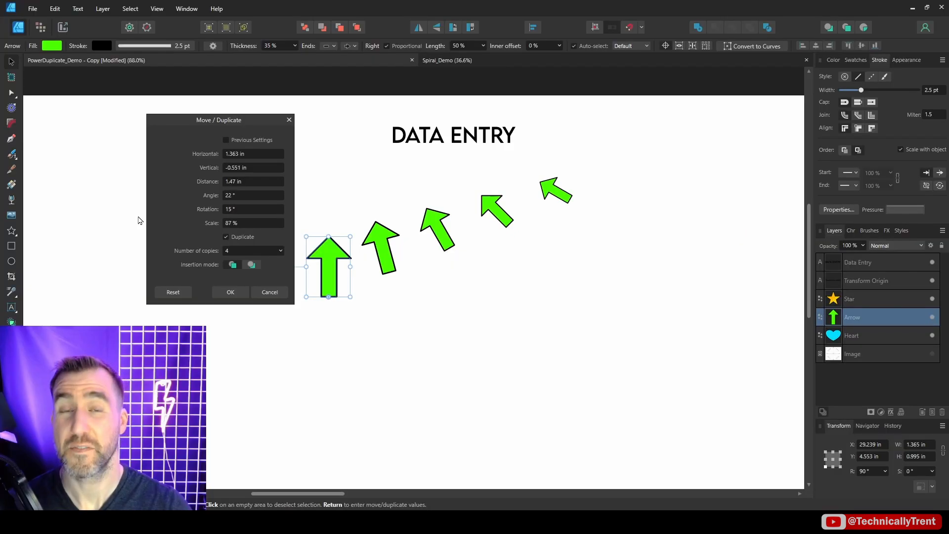
- Set the scale of the arrow copies to 90%
{"action": "left_click_drag", "start_coordinate": [144, 220], "coordinate": [162, 219]}
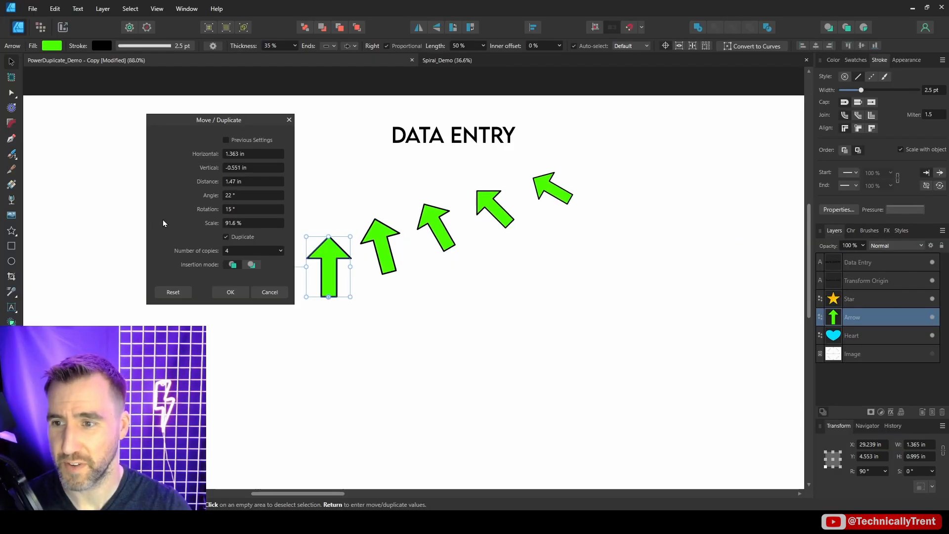
{"action": "left_click", "coordinate": [236, 223]}
{"action": "type", "text": "90"}
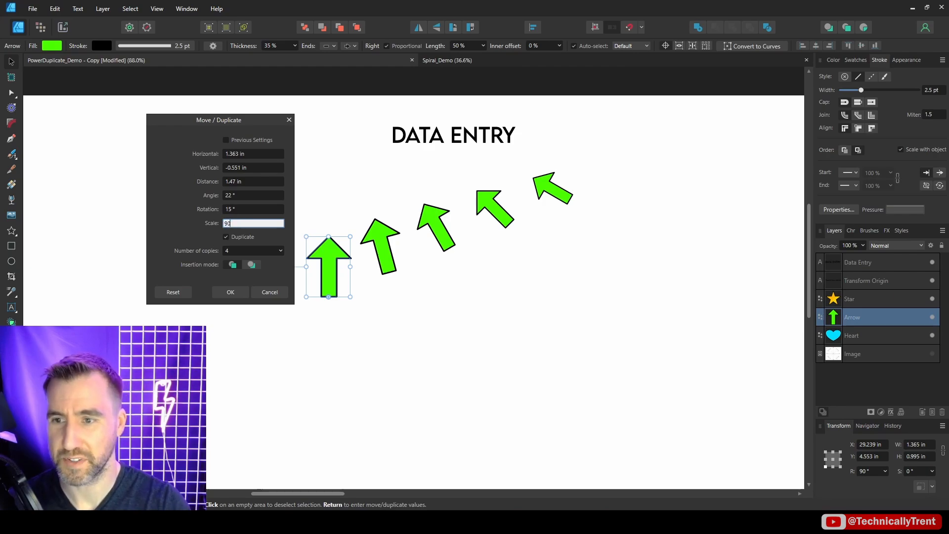
{"action": "key", "text": "Return"}
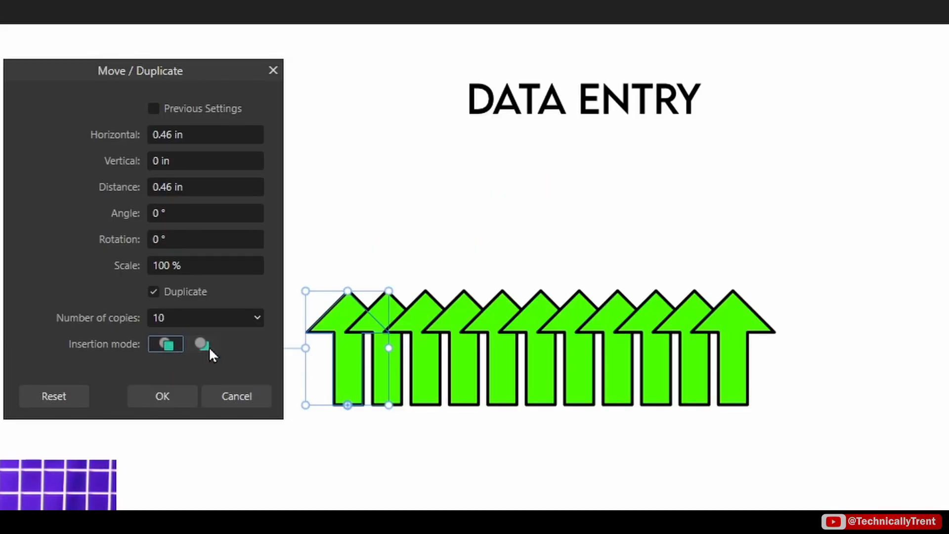
- Try inserting the ten overlapping arrow copies behind the original, and switch the insertion mode back to in front
{"action": "left_click", "coordinate": [208, 346]}
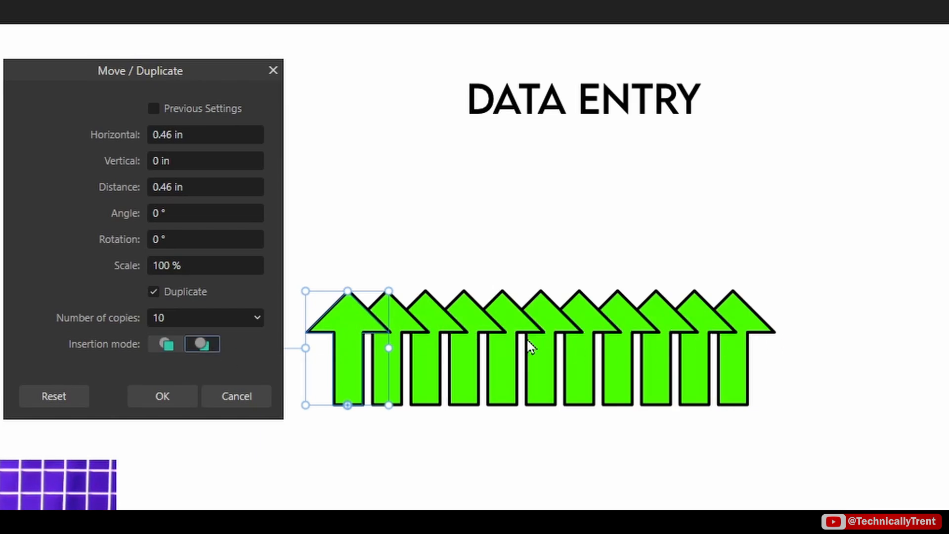
{"action": "left_click", "coordinate": [166, 346]}
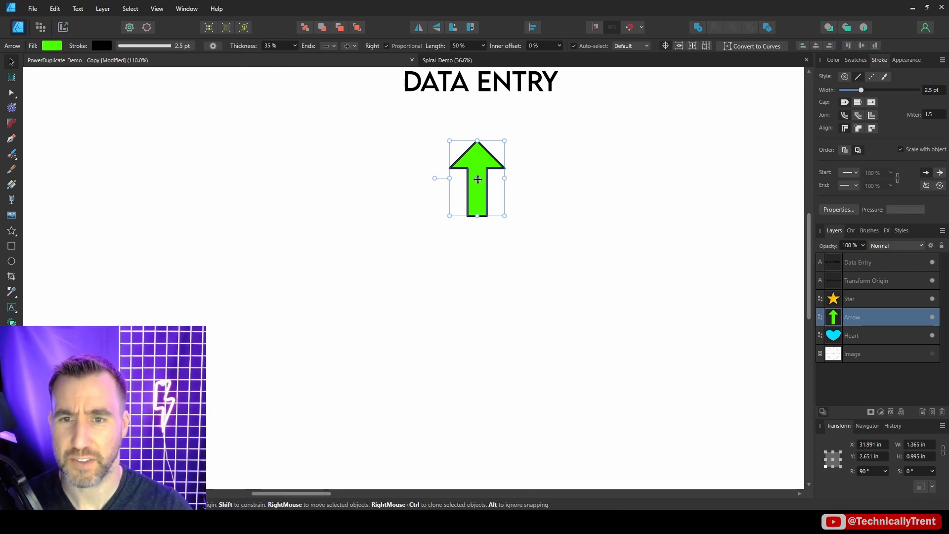
- Move the small arrow's transform origin straight down, well below its base, to about Y 4.852 in
{"action": "left_click_drag", "start_coordinate": [477, 179], "coordinate": [478, 192]}
{"action": "left_click_drag", "start_coordinate": [478, 240], "coordinate": [492, 244]}
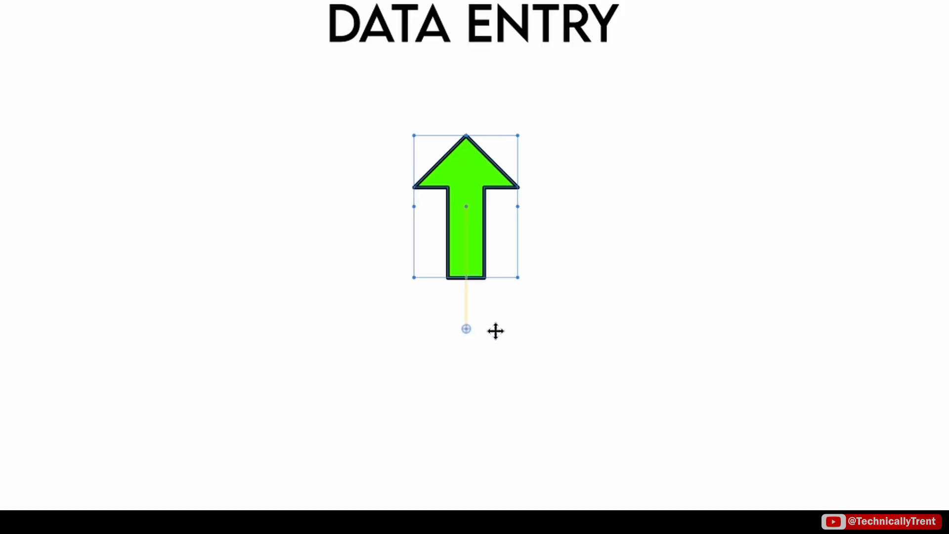
{"action": "left_click_drag", "start_coordinate": [495, 331], "coordinate": [492, 439]}
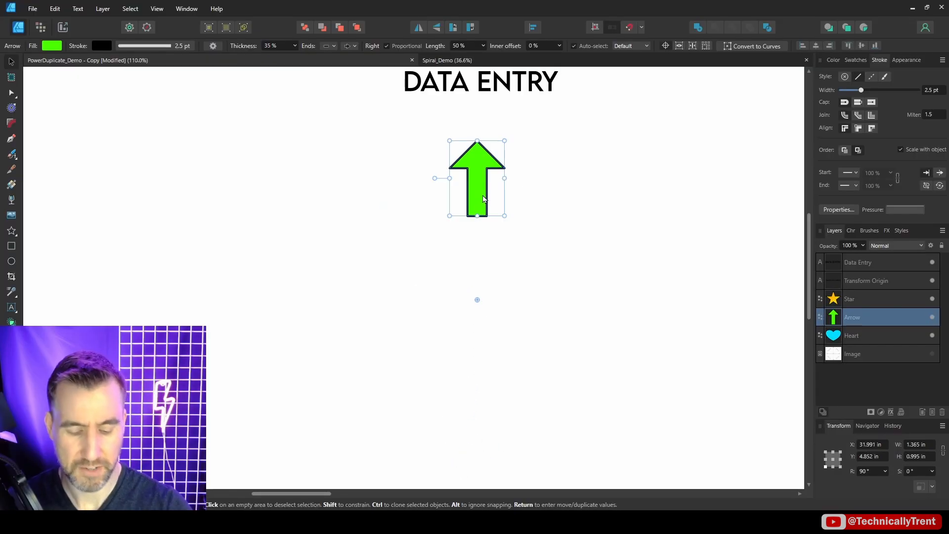
- Make 11 duplicates of the green arrow rotated 12° each about its lowered transform origin using Move / Duplicate
{"action": "key", "text": "Return"}
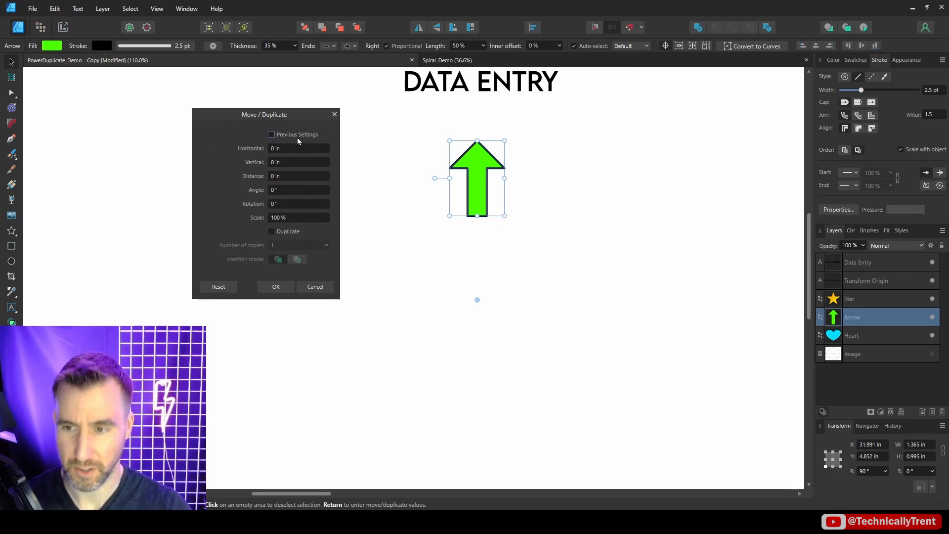
{"action": "mouse_move", "coordinate": [251, 208]}
{"action": "left_mouse_down"}
{"action": "mouse_move", "coordinate": [316, 211]}
{"action": "mouse_move", "coordinate": [266, 213]}
{"action": "left_mouse_up"}
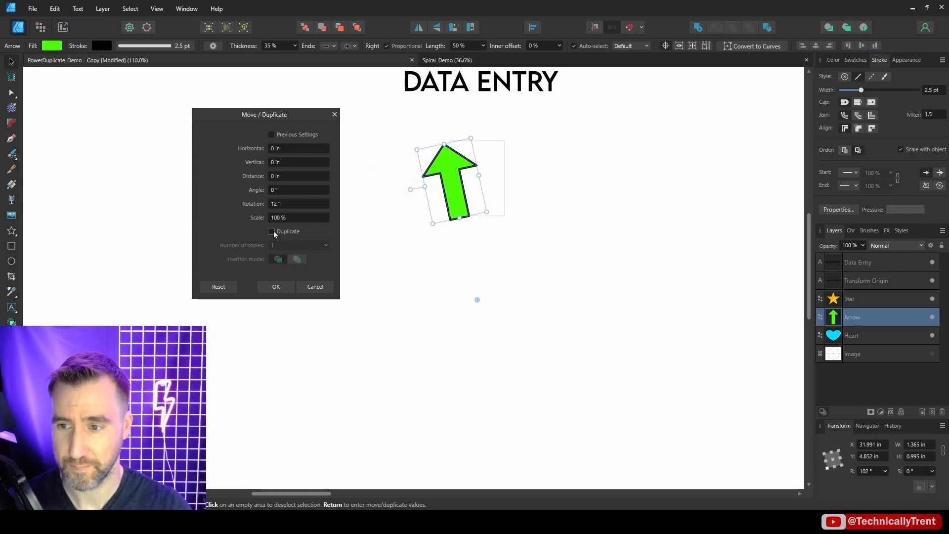
{"action": "left_click", "coordinate": [272, 231]}
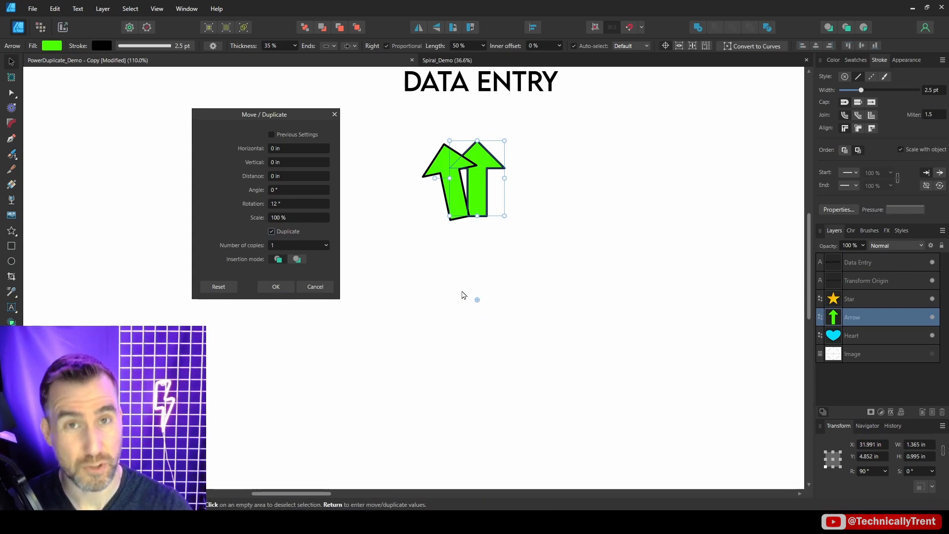
{"action": "left_click", "coordinate": [302, 244]}
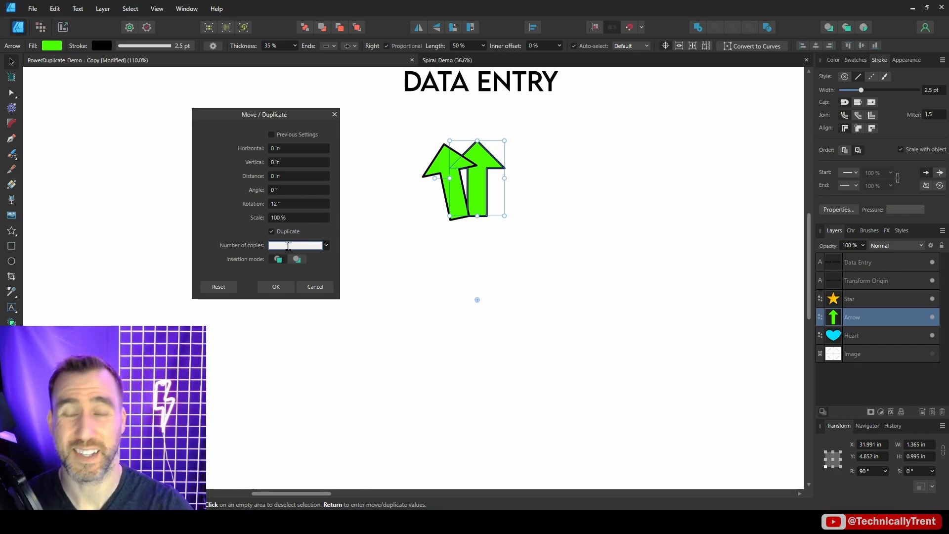
{"action": "type", "text": "11"}
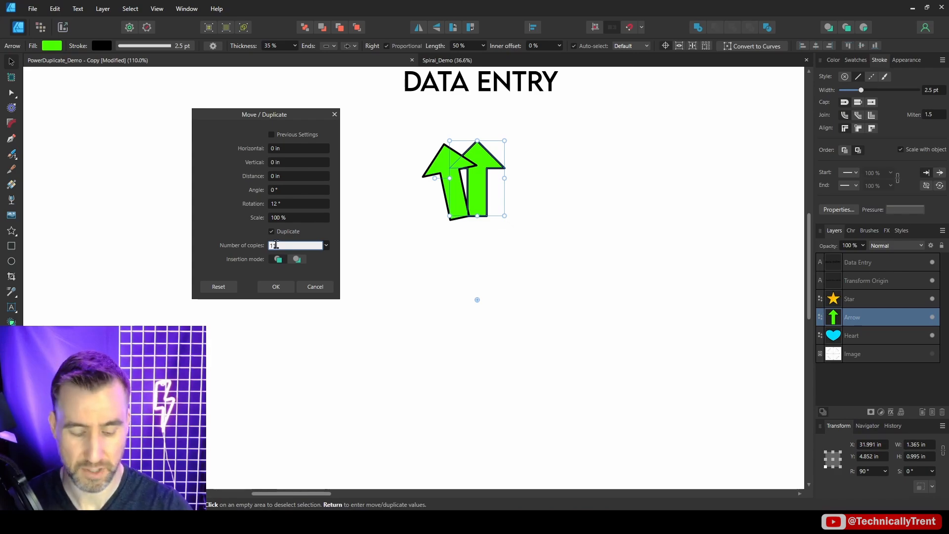
{"action": "key", "text": "Return"}
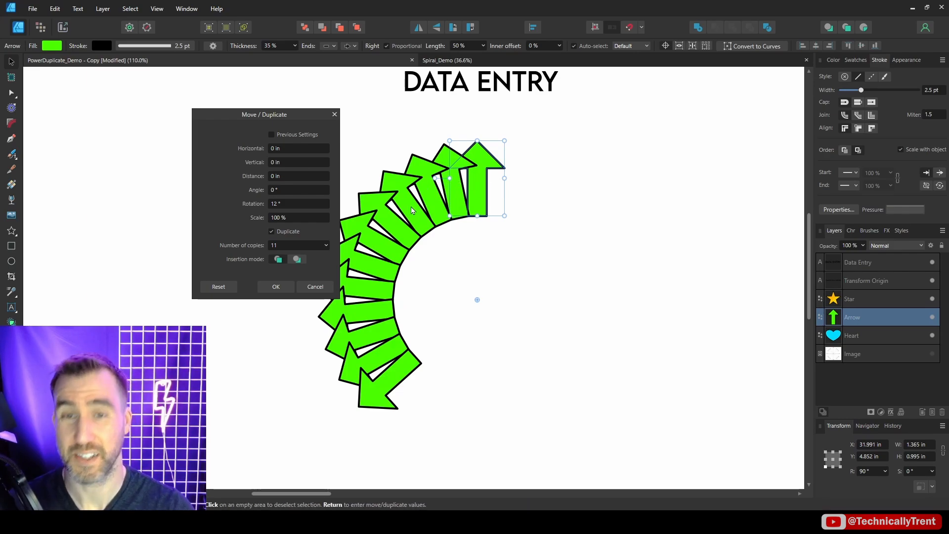
- Set the rotation of the arrow copies to 360/12 degrees so they form an evenly spaced ring
{"action": "left_click", "coordinate": [287, 202]}
{"action": "type", "text": "3"}
{"action": "type", "text": "6"}
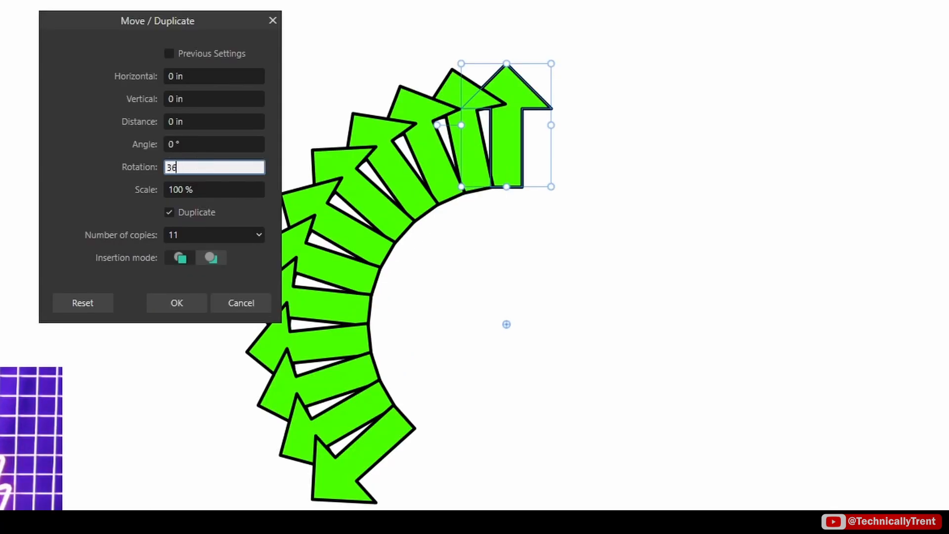
{"action": "type", "text": "0/12"}
{"action": "key", "text": "Return"}
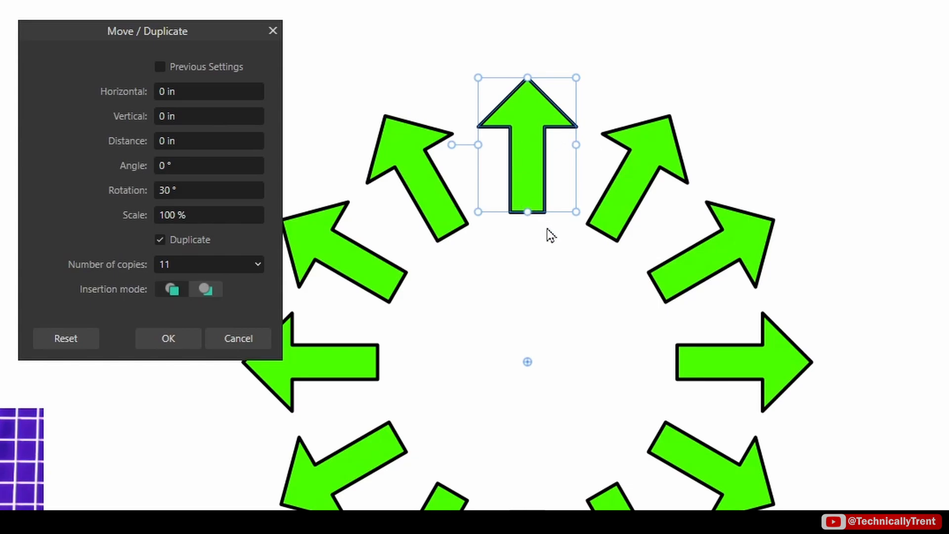
- Set the arrow ring to 23 copies with a rotation of 360/24 degrees, and shrink the original arrow
{"action": "left_click", "coordinate": [180, 260]}
{"action": "type", "text": "23"}
{"action": "key", "text": "Tab"}
{"action": "left_click", "coordinate": [180, 186]}
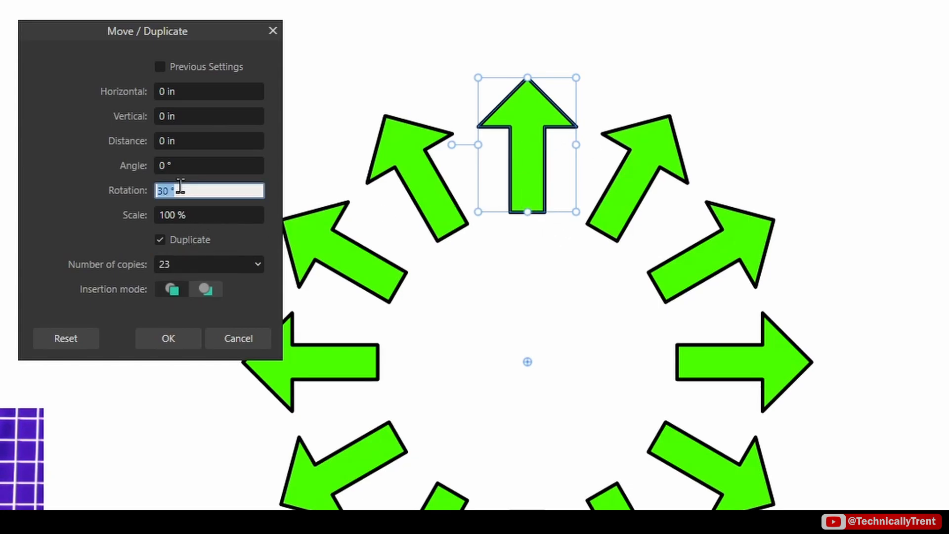
{"action": "type", "text": "360/"}
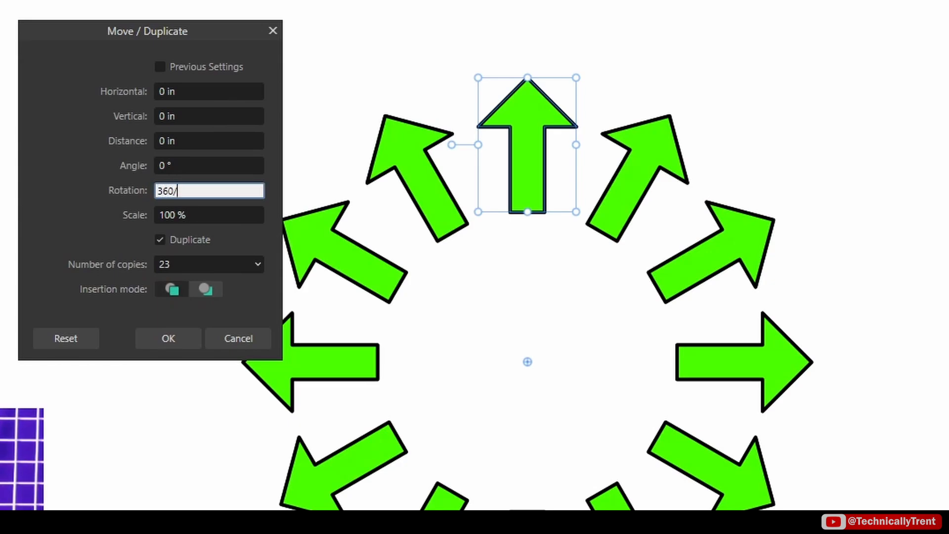
{"action": "type", "text": "24"}
{"action": "key", "text": "Return"}
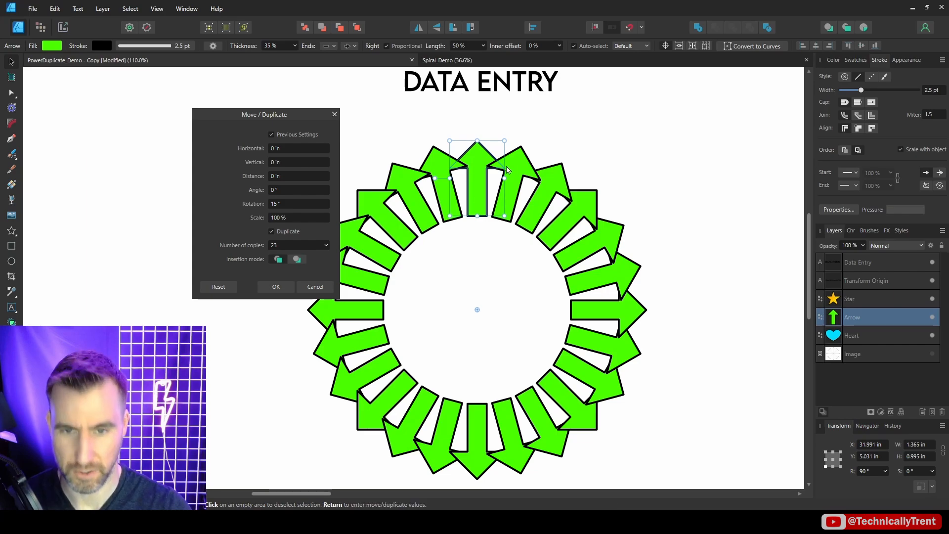
{"action": "left_click_drag", "start_coordinate": [504, 215], "coordinate": [482, 196]}
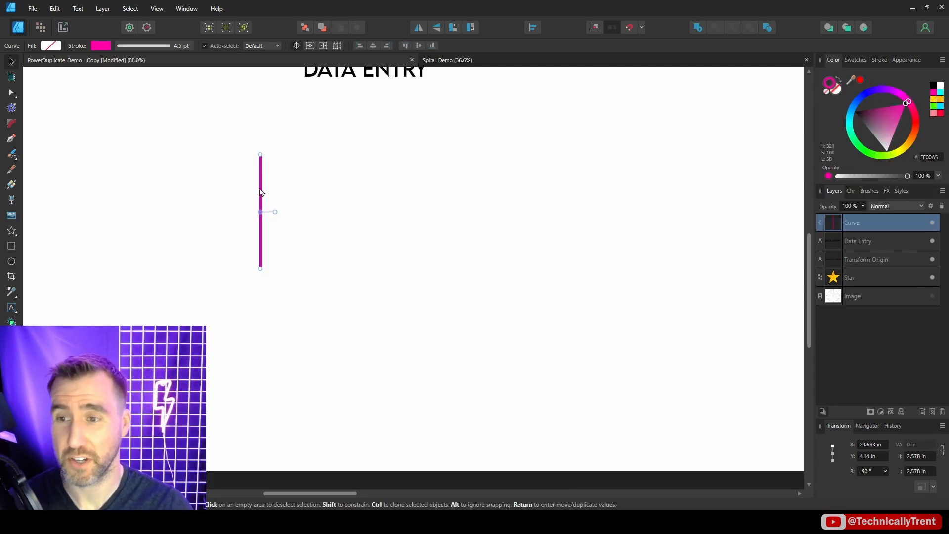
- Duplicate the pink vertical line 10 times with a 0.13 in horizontal and -0.01 in vertical offset and 4° rotation
{"action": "key", "text": "Return"}
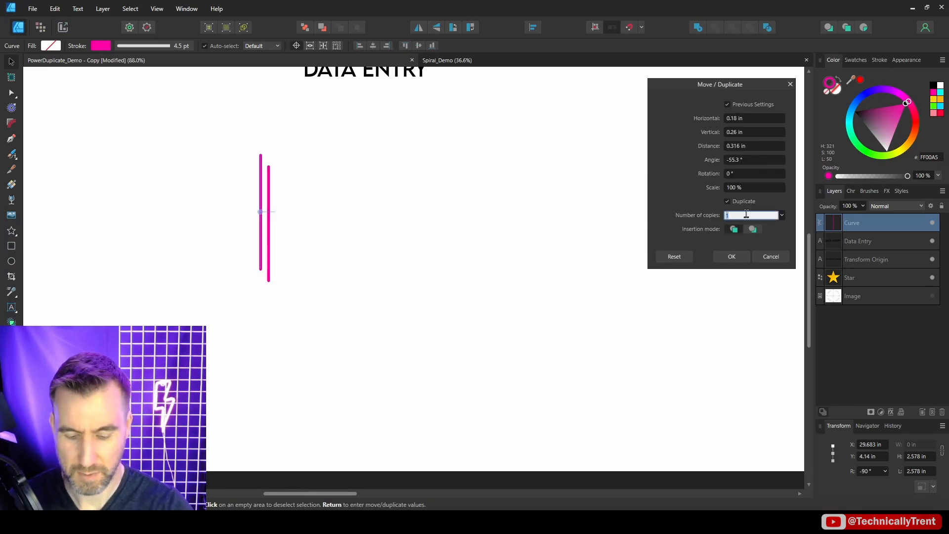
{"action": "key", "text": "Return"}
{"action": "left_click_drag", "start_coordinate": [715, 160], "coordinate": [735, 149]}
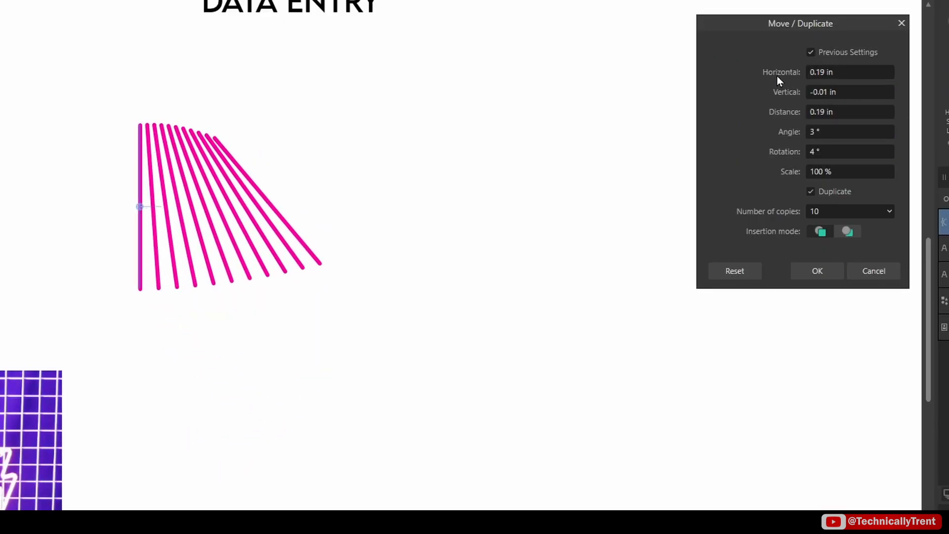
{"action": "left_click_drag", "start_coordinate": [777, 75], "coordinate": [772, 75]}
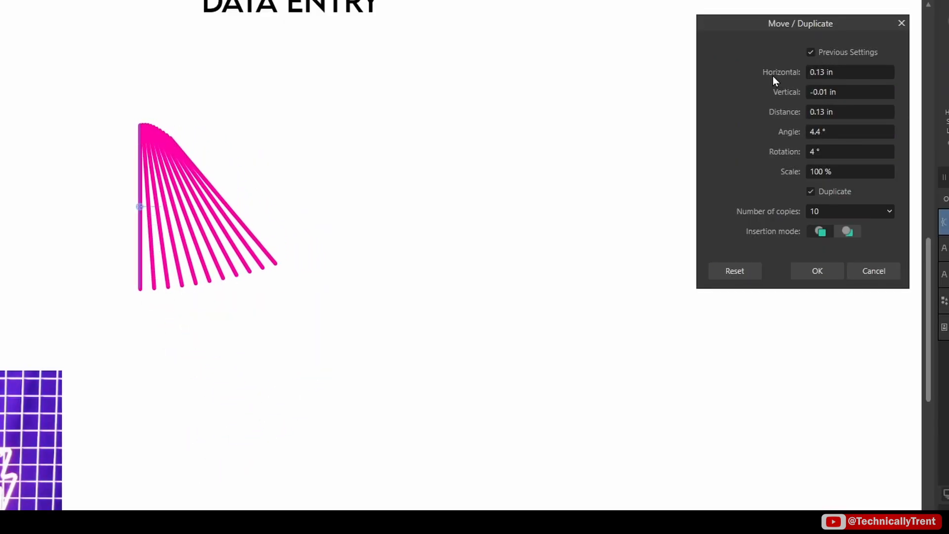
- Increase the line copies to 56 with an angle of 15° and a rotation of 5°, and apply the duplication
{"action": "left_click_drag", "start_coordinate": [751, 212], "coordinate": [825, 195]}
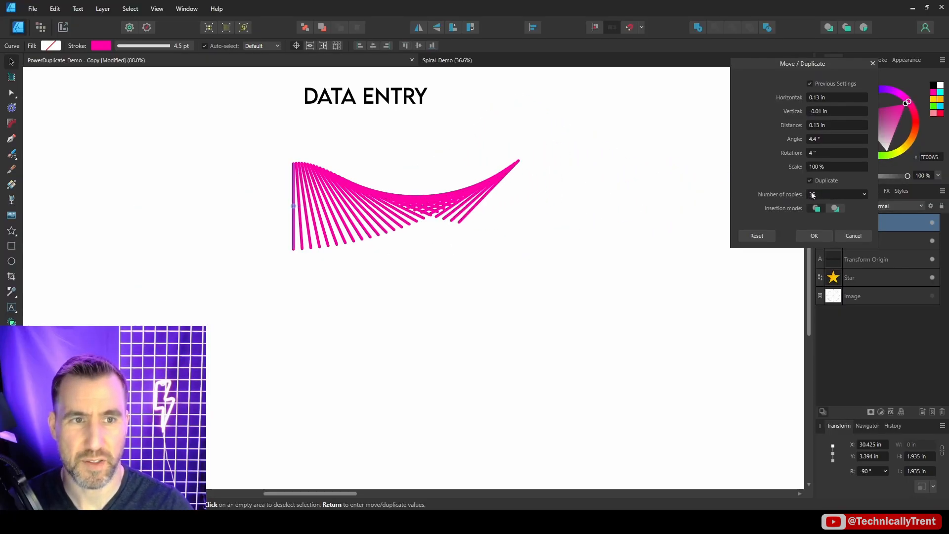
{"action": "mouse_move", "coordinate": [787, 140]}
{"action": "left_mouse_down"}
{"action": "mouse_move", "coordinate": [797, 139]}
{"action": "mouse_move", "coordinate": [779, 154]}
{"action": "mouse_move", "coordinate": [791, 153]}
{"action": "left_mouse_up"}
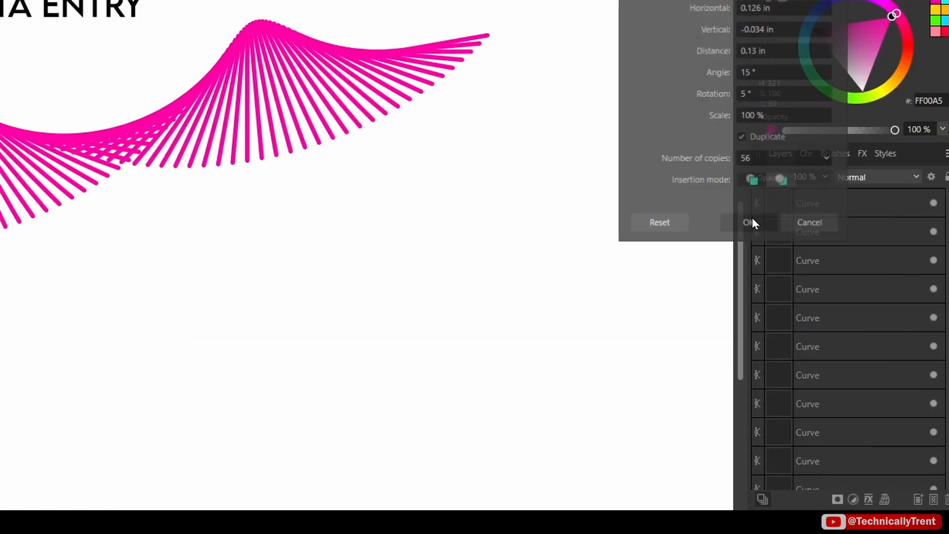
{"action": "left_click", "coordinate": [815, 235]}
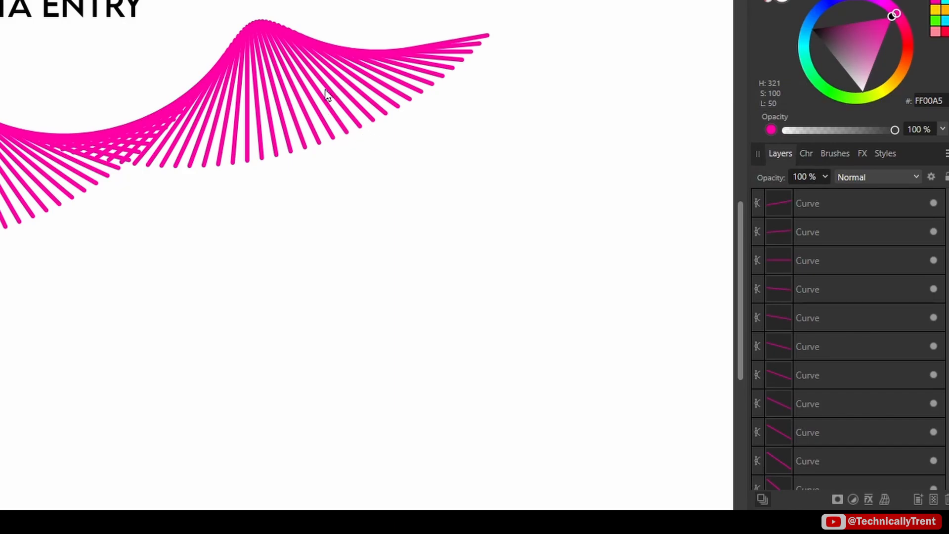
- Select all the duplicated lines and recolour their stroke blue, 00AFFF
{"action": "left_click", "coordinate": [307, 88]}
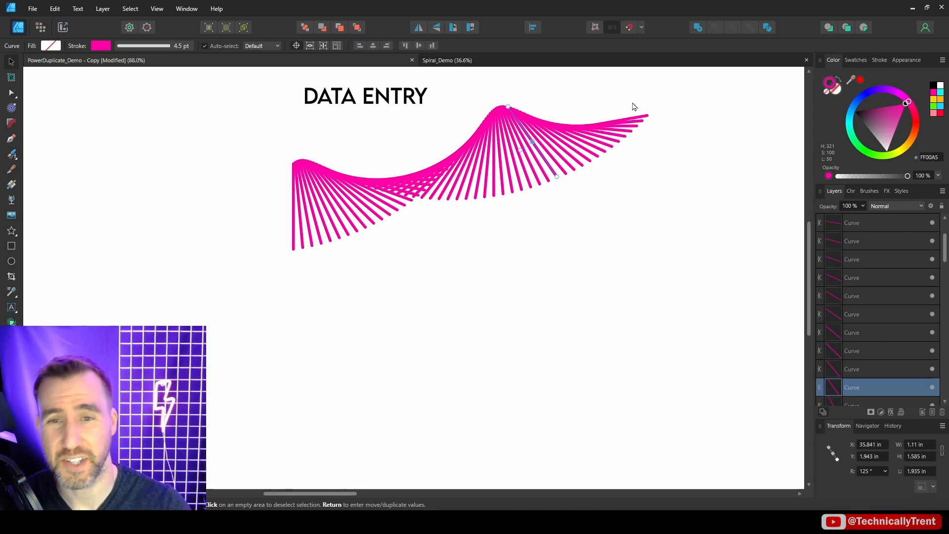
{"action": "left_click_drag", "start_coordinate": [675, 92], "coordinate": [261, 320]}
{"action": "left_click_drag", "start_coordinate": [858, 96], "coordinate": [851, 112]}
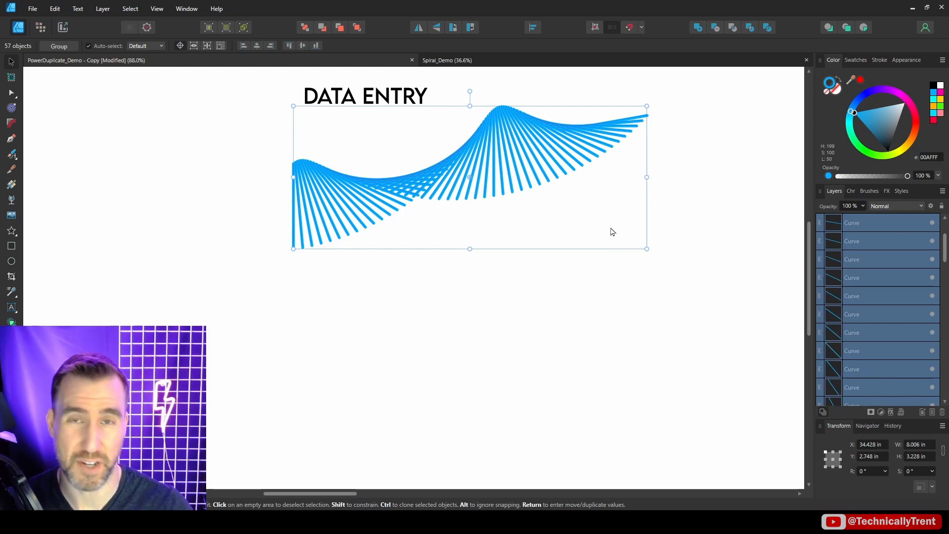
{"action": "left_click", "coordinate": [672, 140]}
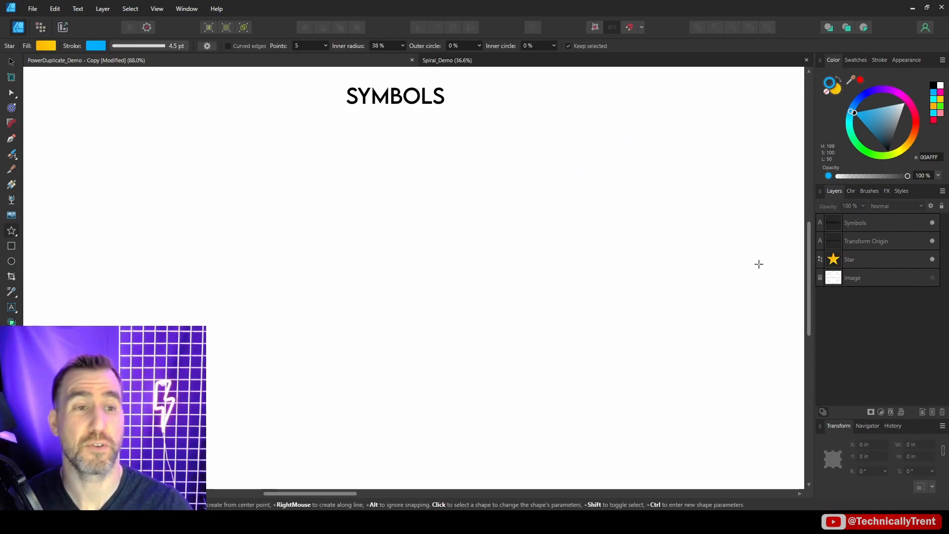
- Show the Symbols panel and draw a five-pointed gold star about 2.44 in wide below the SYMBOLS heading
{"action": "left_click", "coordinate": [187, 9]}
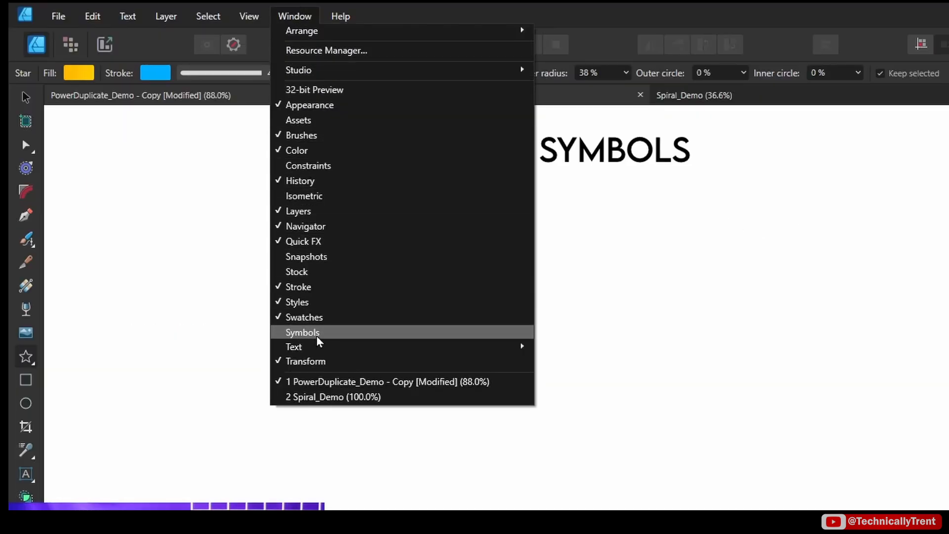
{"action": "left_click", "coordinate": [317, 333]}
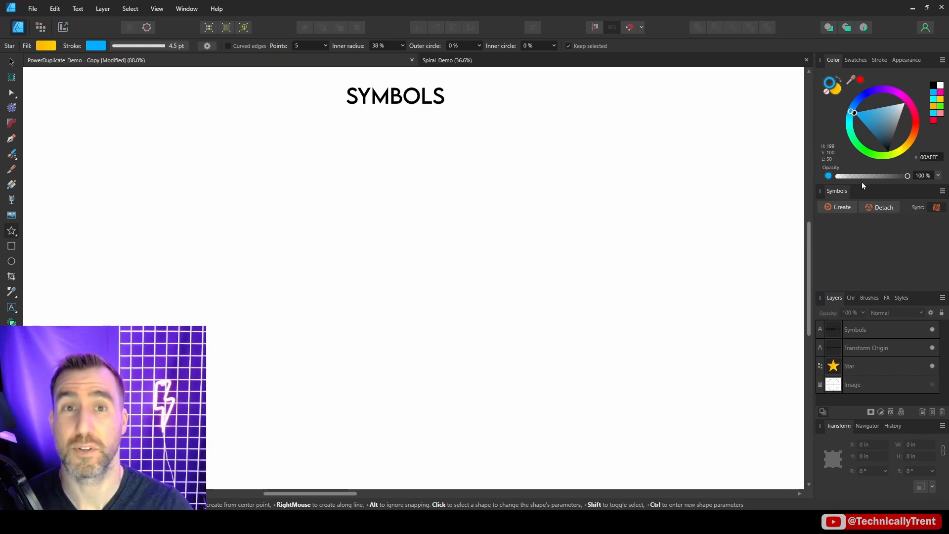
{"action": "mouse_move", "coordinate": [435, 175]}
{"action": "left_mouse_down"}
{"action": "mouse_move", "coordinate": [525, 250]}
{"action": "mouse_move", "coordinate": [542, 283]}
{"action": "left_mouse_up"}
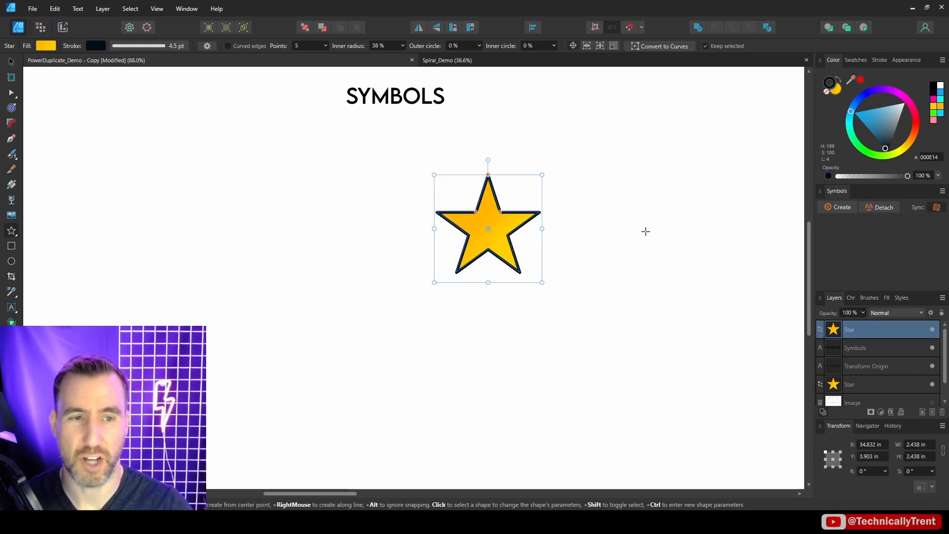
- Create a symbol from the star, shrunk to about 1.32 in wide, and place a copy of it up and to the right
{"action": "left_click", "coordinate": [846, 208]}
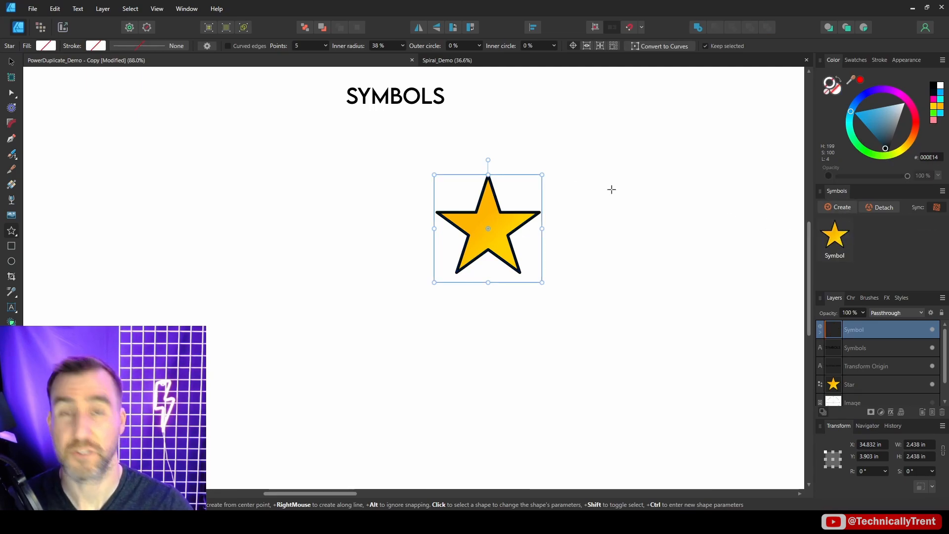
{"action": "key", "text": "ctrl+z"}
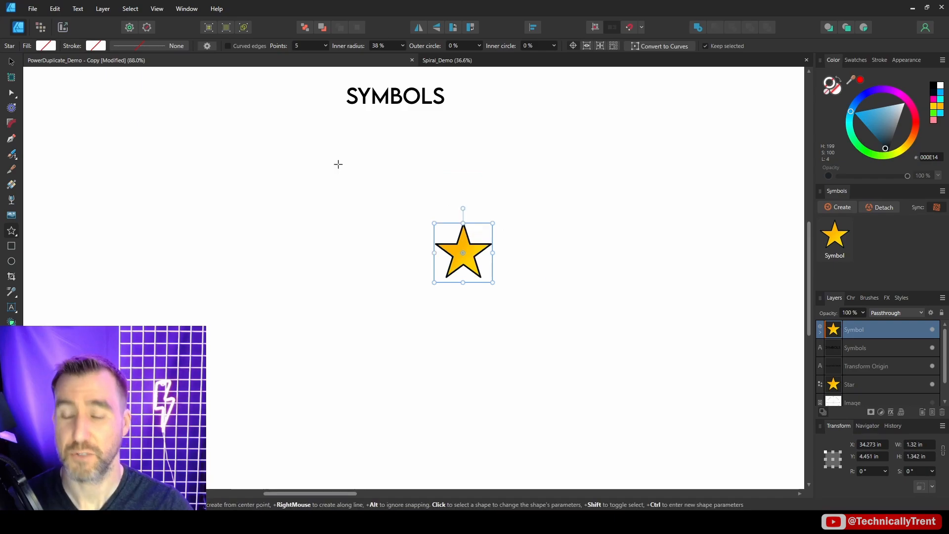
{"action": "left_click", "coordinate": [11, 61]}
{"action": "left_click_drag", "start_coordinate": [477, 250], "coordinate": [617, 225], "text": "ctrl"}
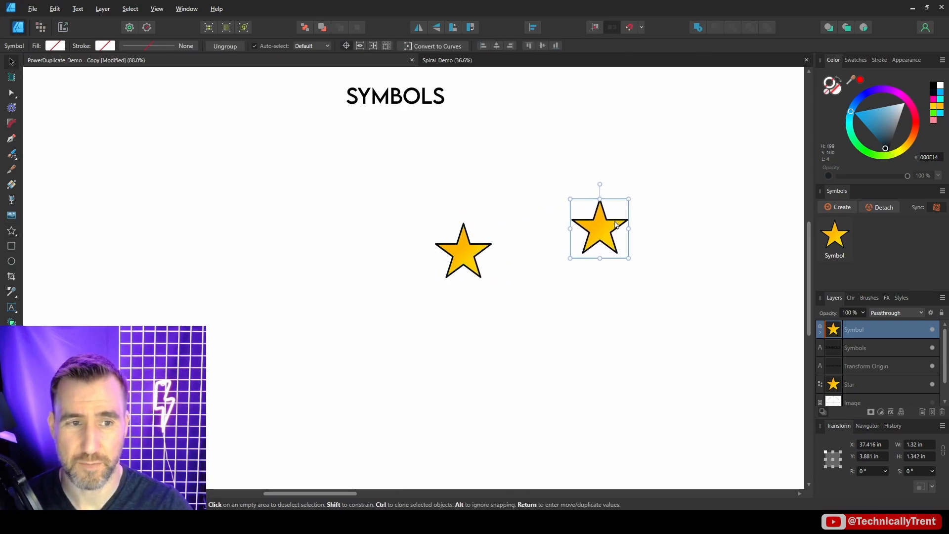
- Resize the star nested in the copied symbol to about 1.40 × 1.31 in, and try a red fill on it, undoing the fill
{"action": "left_click", "coordinate": [819, 332]}
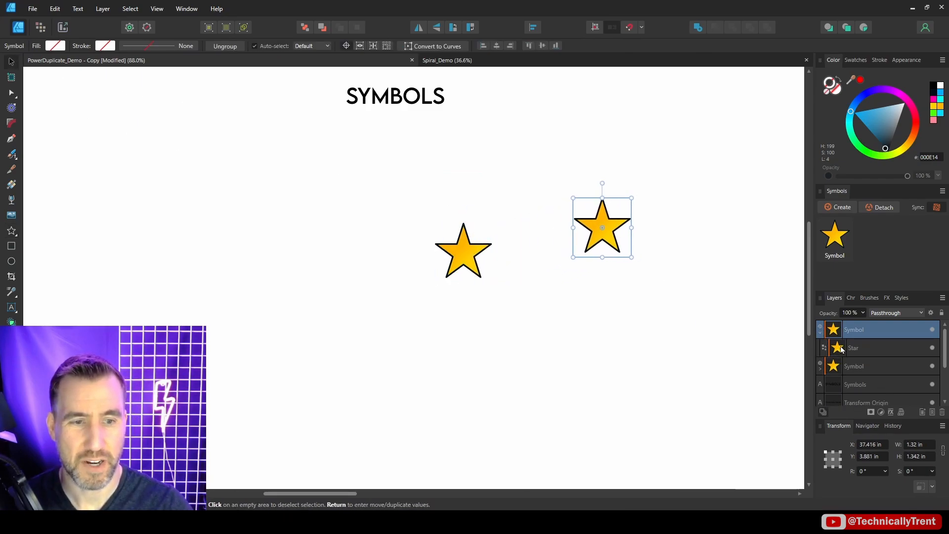
{"action": "left_click", "coordinate": [853, 347]}
{"action": "mouse_move", "coordinate": [630, 199]}
{"action": "left_mouse_down"}
{"action": "mouse_move", "coordinate": [603, 194]}
{"action": "mouse_move", "coordinate": [644, 212]}
{"action": "mouse_move", "coordinate": [632, 200]}
{"action": "left_mouse_up"}
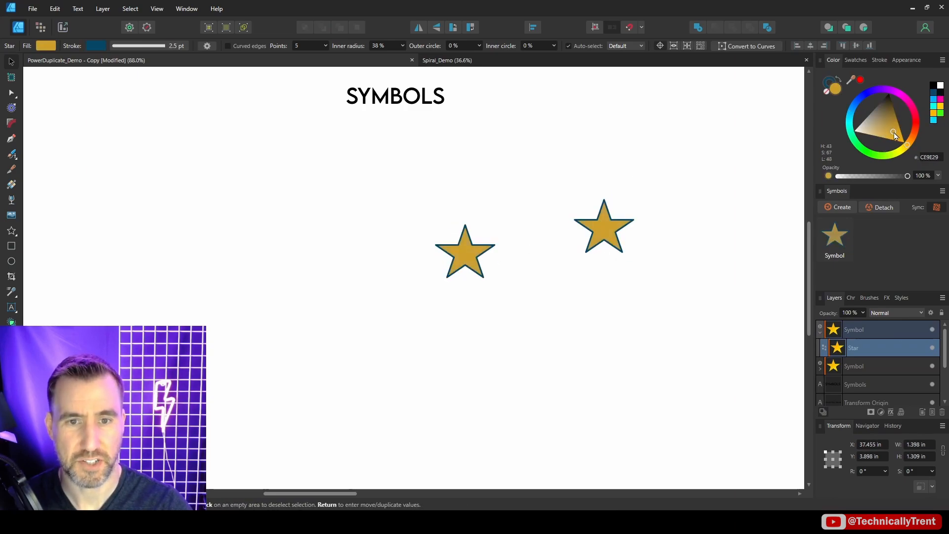
{"action": "left_click_drag", "start_coordinate": [903, 156], "coordinate": [918, 122]}
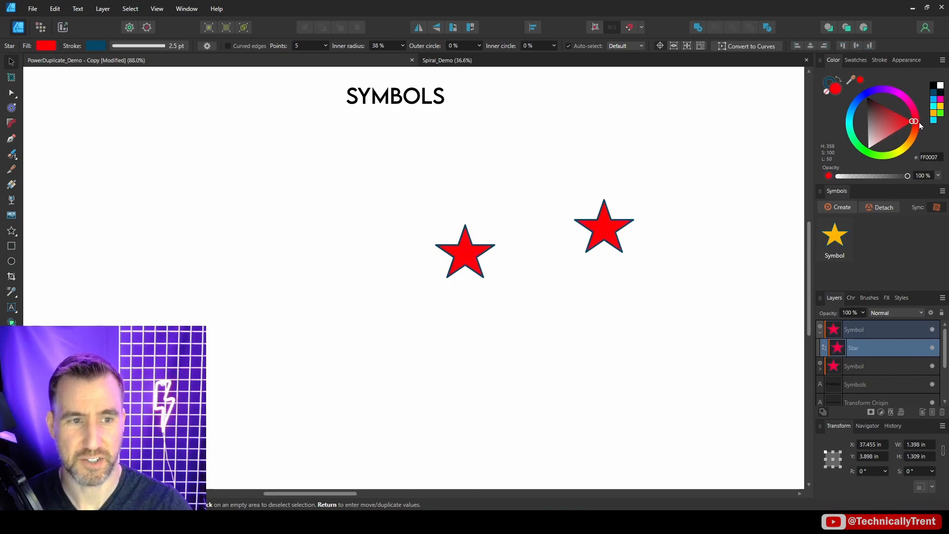
{"action": "key", "text": "ctrl+z"}
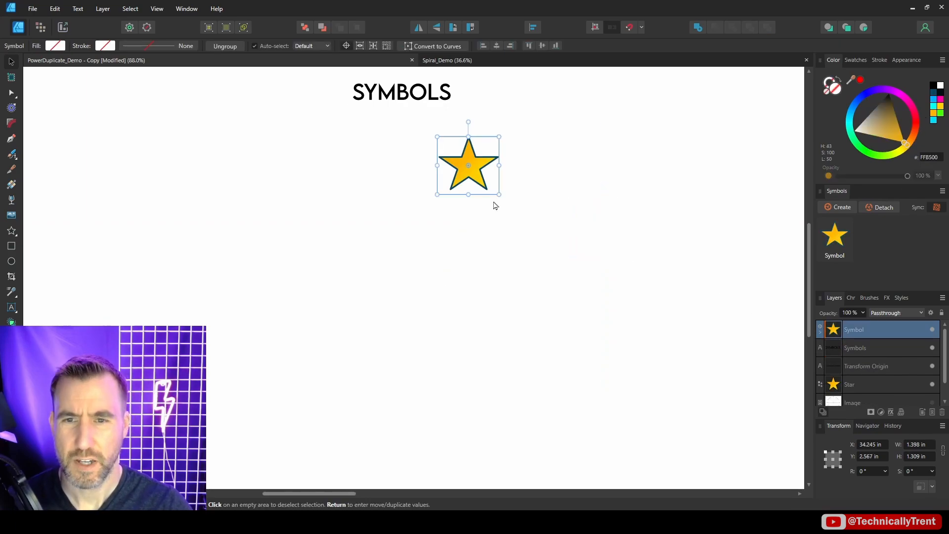
- Move the star symbol's transform origin straight down to about Y 4.837 in and set up 11 duplicates of the symbol
{"action": "left_click_drag", "start_coordinate": [469, 167], "coordinate": [471, 269]}
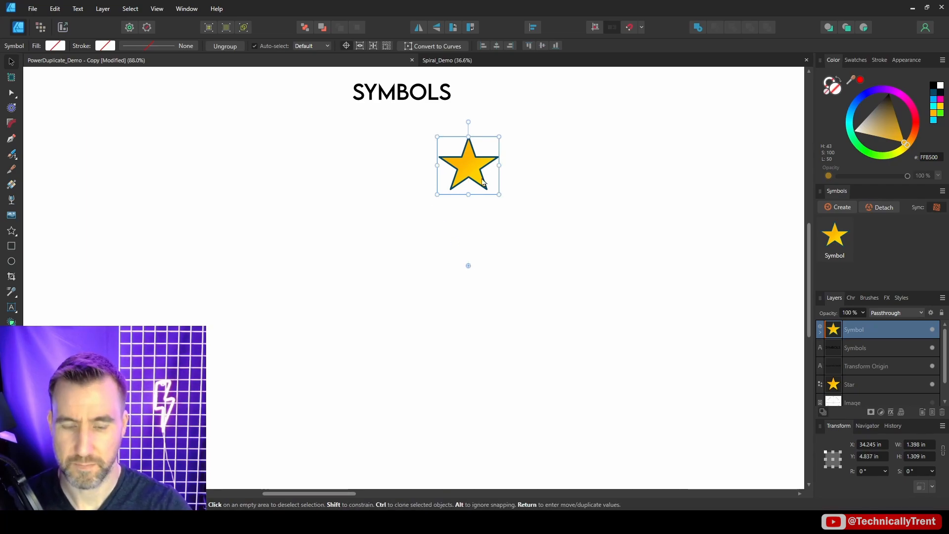
{"action": "key", "text": "Return"}
{"action": "type", "text": "11"}
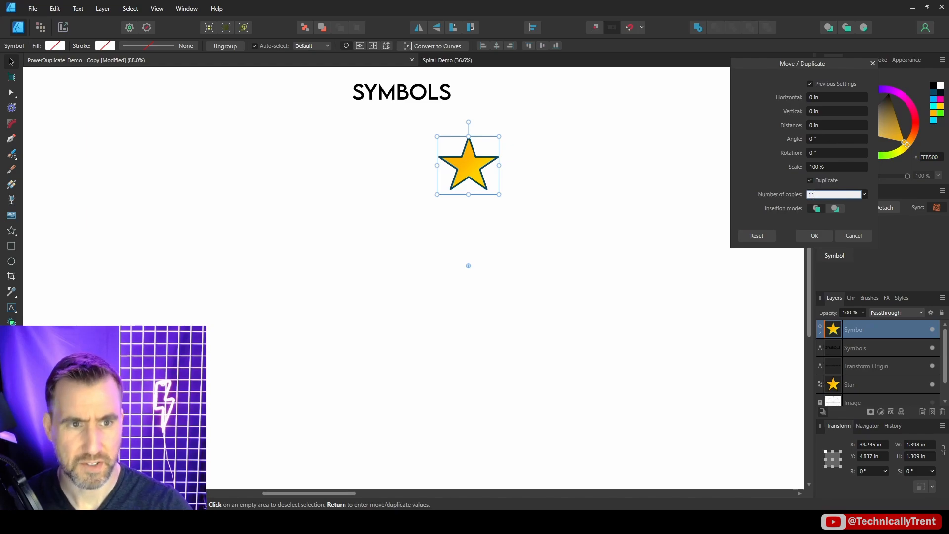
{"action": "key", "text": "Return"}
- Set the rotation of the star copies to 30° and shrink the original star to about 1.02 in wide
{"action": "left_click", "coordinate": [836, 153]}
{"action": "type", "text": "360/11"}
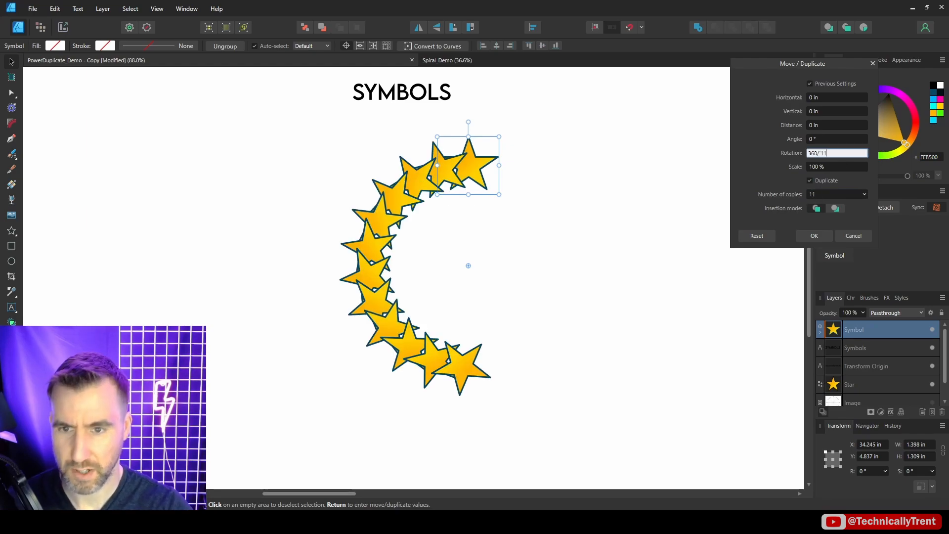
{"action": "left_click_drag", "start_coordinate": [498, 136], "coordinate": [482, 152]}
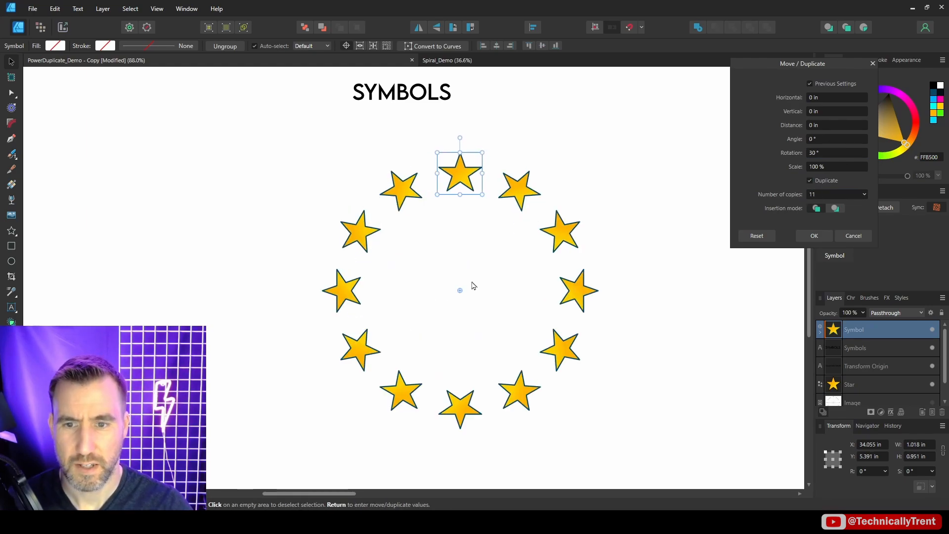
- Move the star symbol's transform origin straight down to about Y 5.827 in and create the ring of 11 copies
{"action": "mouse_move", "coordinate": [459, 293]}
{"action": "left_mouse_down"}
{"action": "mouse_move", "coordinate": [457, 325]}
{"action": "mouse_move", "coordinate": [460, 309]}
{"action": "left_mouse_up"}
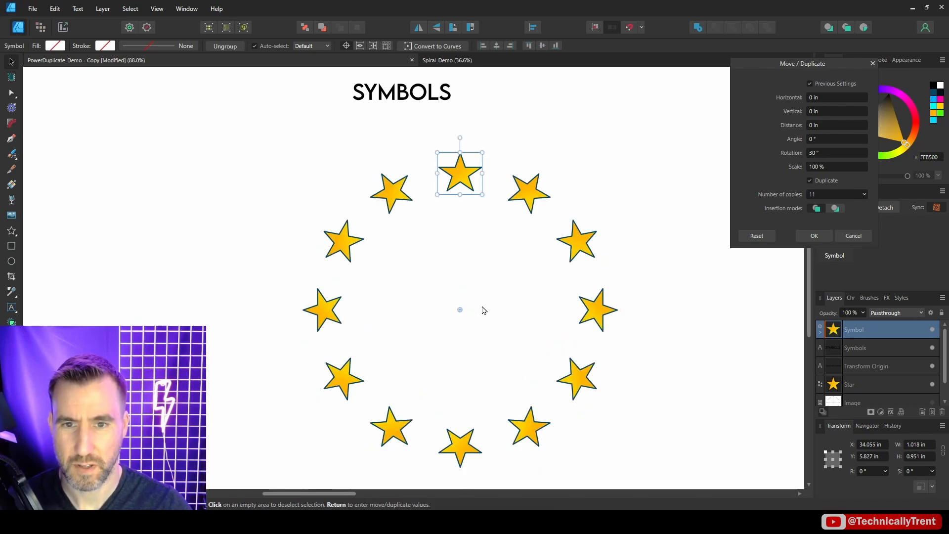
{"action": "left_click", "coordinate": [817, 240]}
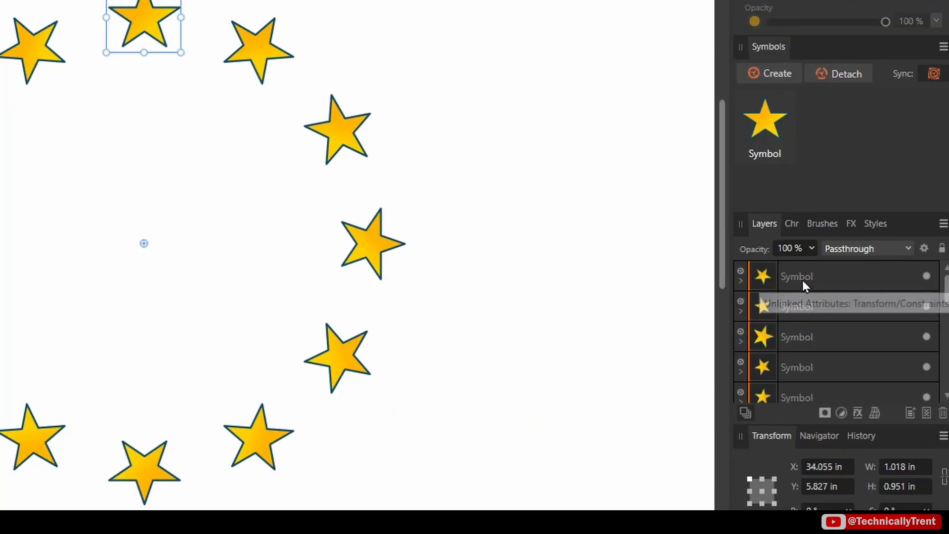
- Select the star nested in the topmost symbol copy of the layer stack and change its fill to red, FF2E00
{"action": "left_click", "coordinate": [741, 280]}
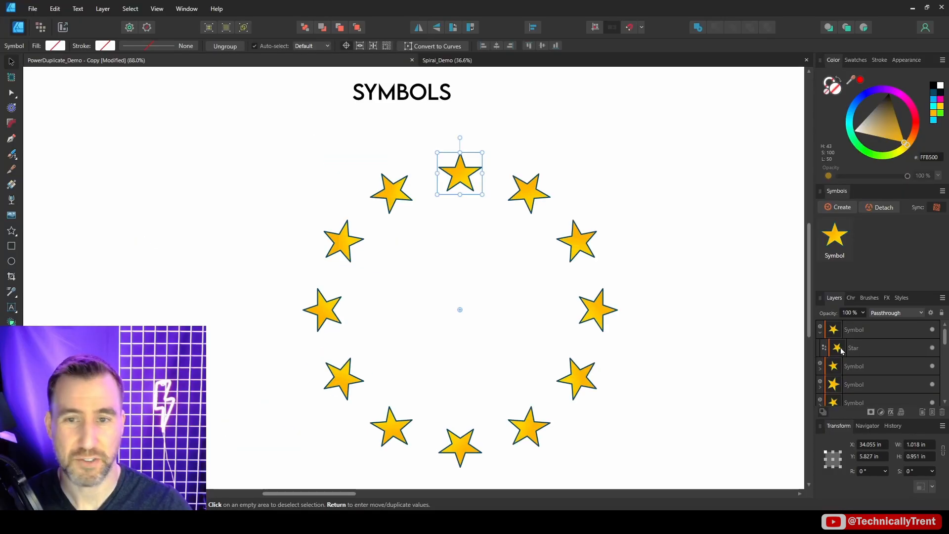
{"action": "left_click", "coordinate": [841, 349]}
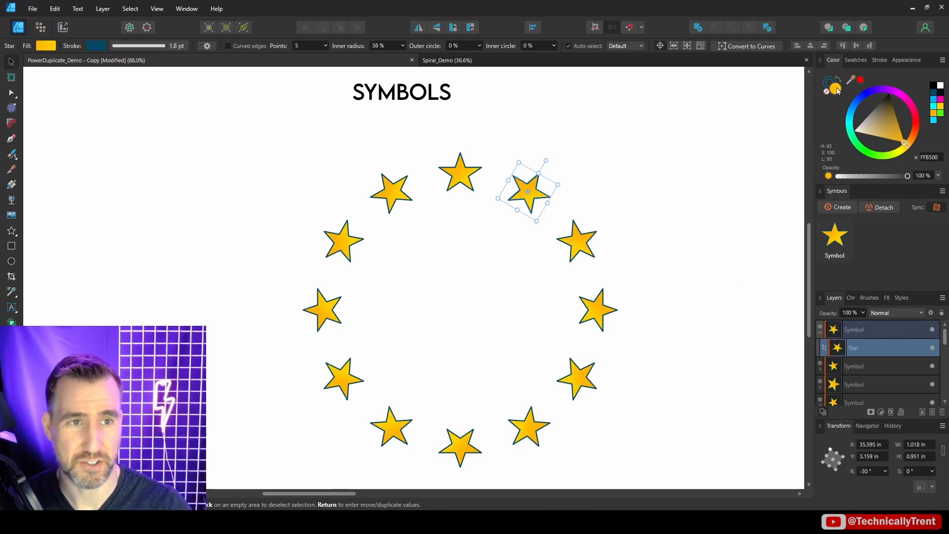
{"action": "left_click_drag", "start_coordinate": [902, 96], "coordinate": [914, 128]}
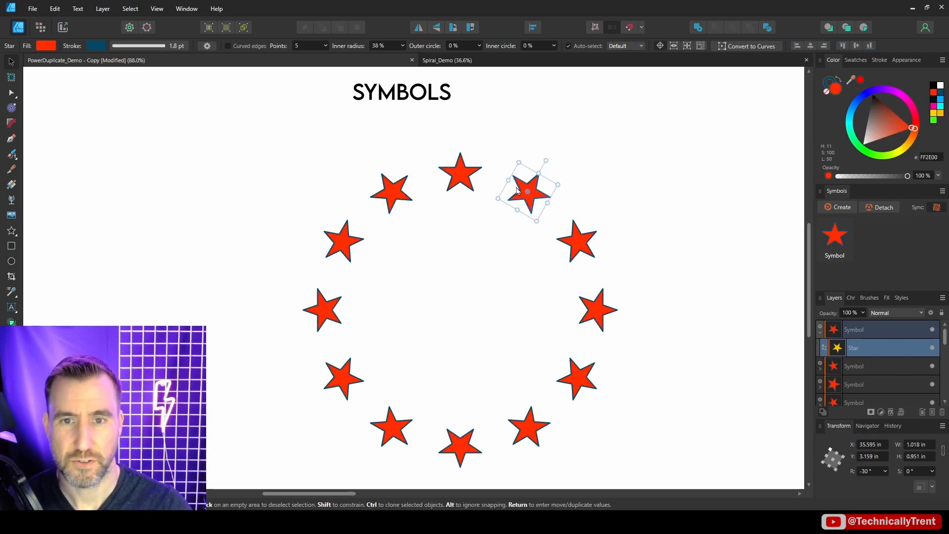
- Add an outer shadow to the nested star with a radius of about 30.3 px and an offset of about 11.2 px
{"action": "left_click", "coordinate": [890, 411]}
{"action": "left_click_drag", "start_coordinate": [418, 97], "coordinate": [861, 43]}
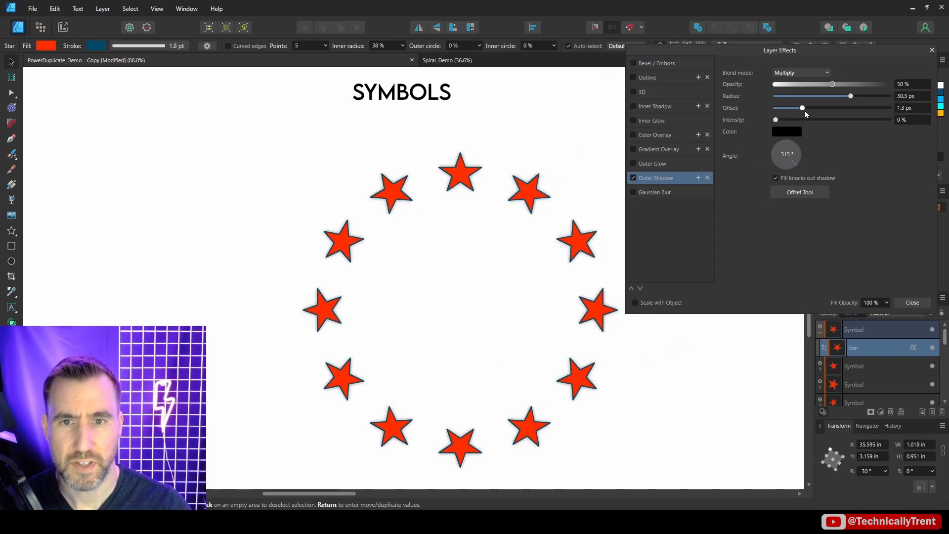
{"action": "left_click_drag", "start_coordinate": [802, 109], "coordinate": [824, 114]}
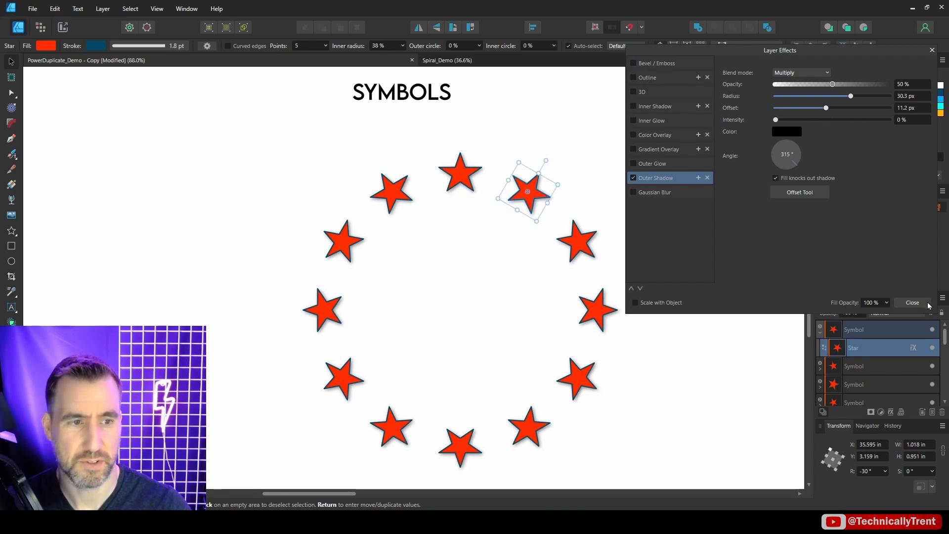
{"action": "left_click", "coordinate": [912, 302]}
- Give the nested star a black outline and a short red-to-orange gradient fill running down across it
{"action": "key", "text": "g"}
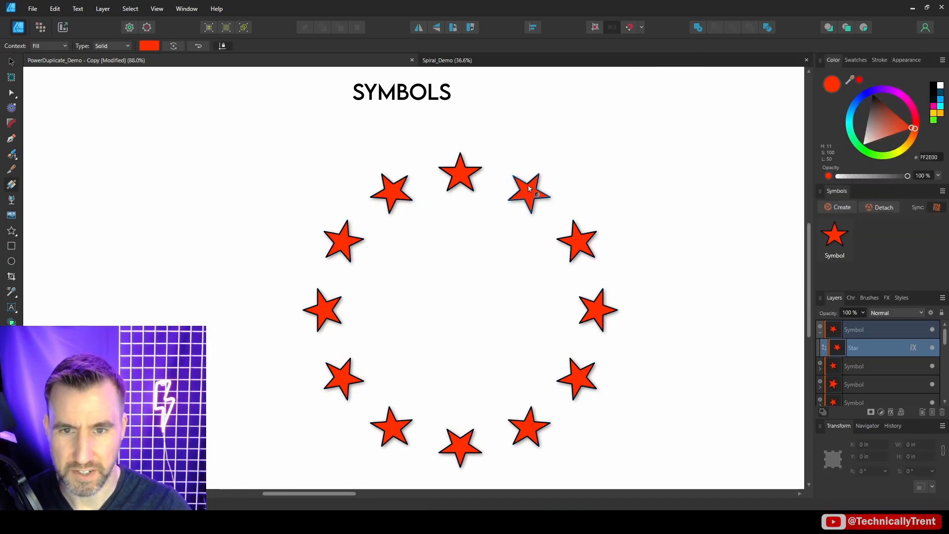
{"action": "left_click_drag", "start_coordinate": [527, 184], "coordinate": [530, 203]}
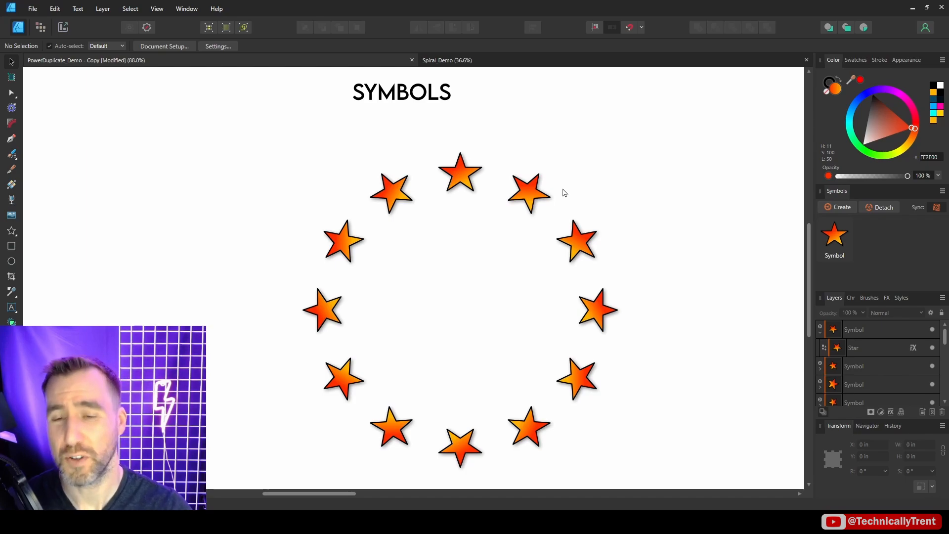
- Select individual star copies around the ring to examine the linked symbols
{"action": "left_click", "coordinate": [467, 178]}
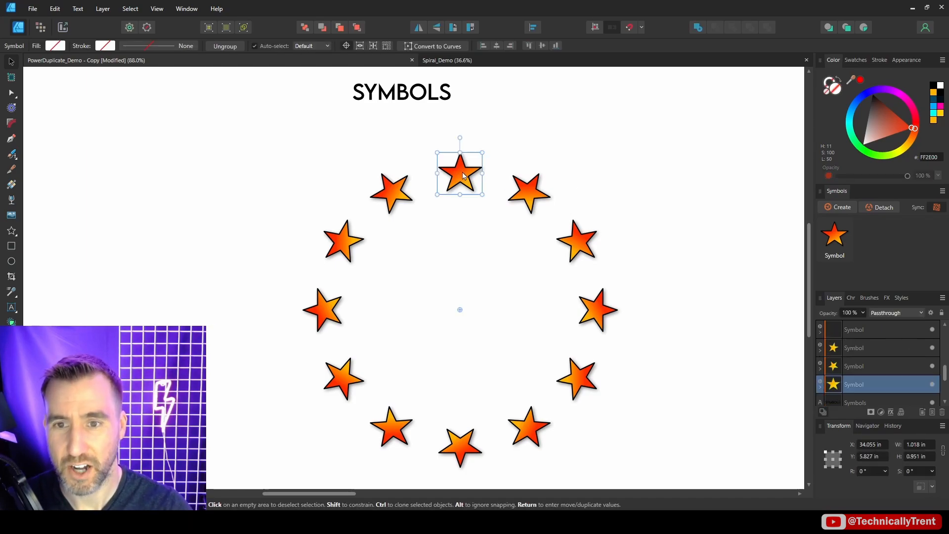
{"action": "left_click", "coordinate": [438, 214]}
{"action": "left_click", "coordinate": [402, 190]}
{"action": "left_click", "coordinate": [518, 273]}
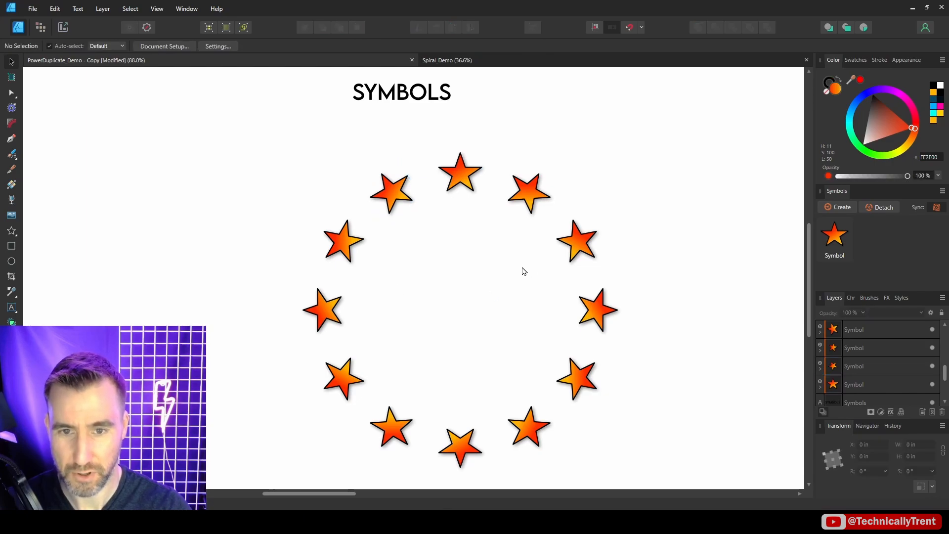
{"action": "left_click", "coordinate": [591, 244]}
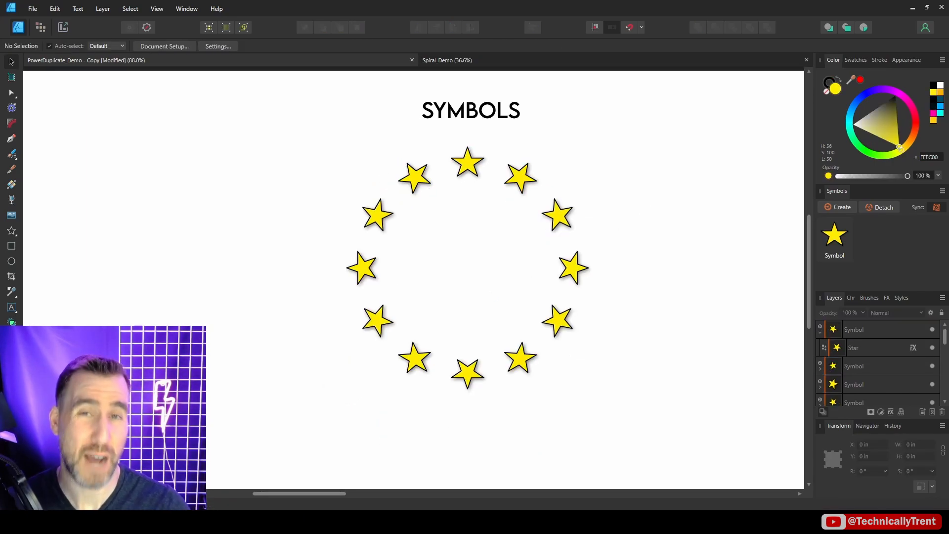